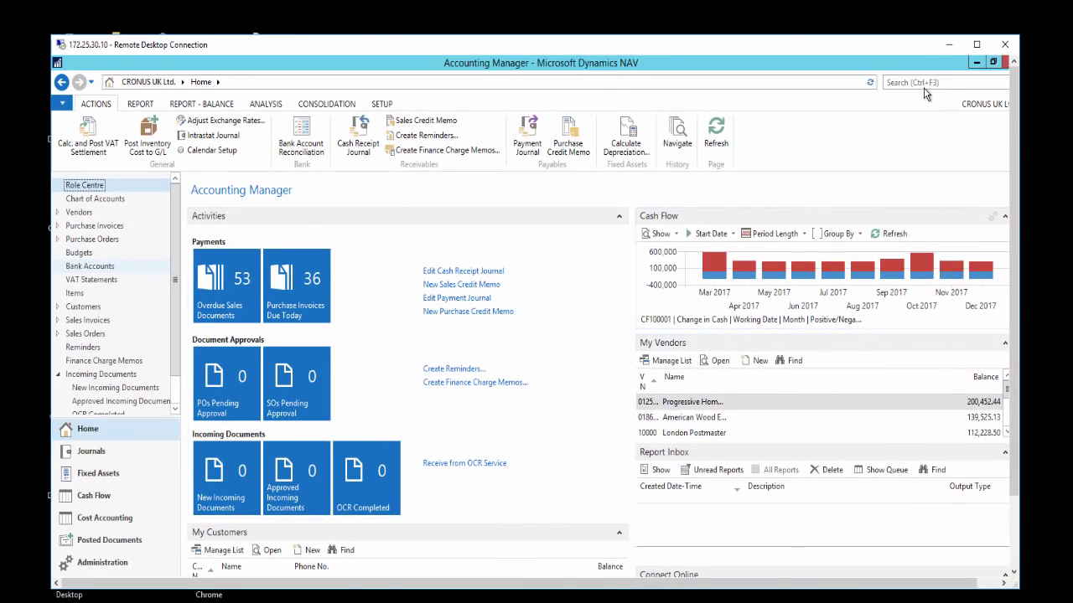
Fill OCR Service Setup with the default ReadSoft URLs and open the Lexmark signup page
type("oc")
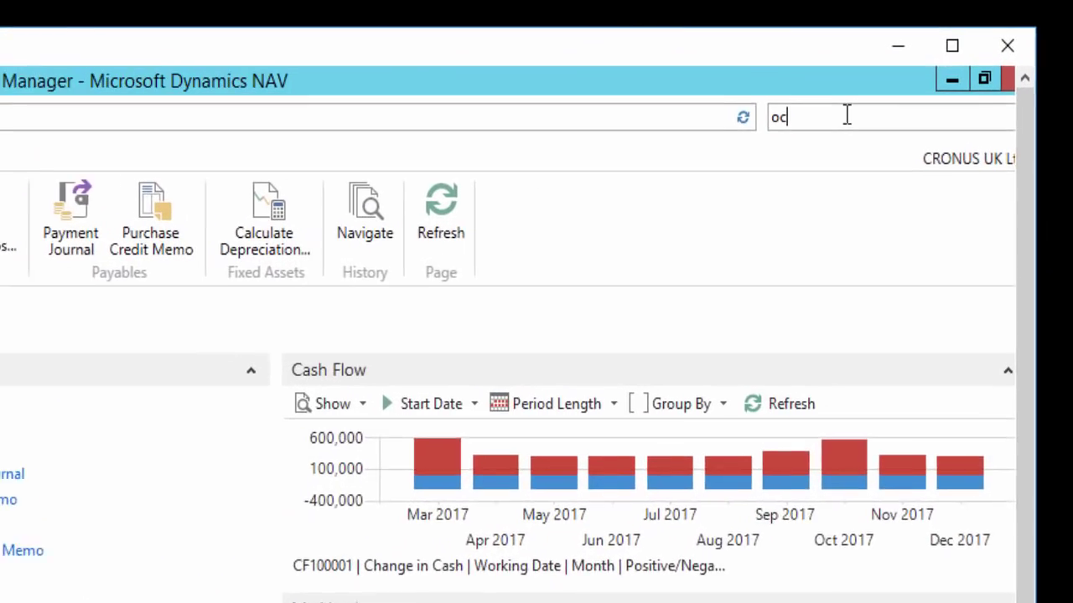
type("r")
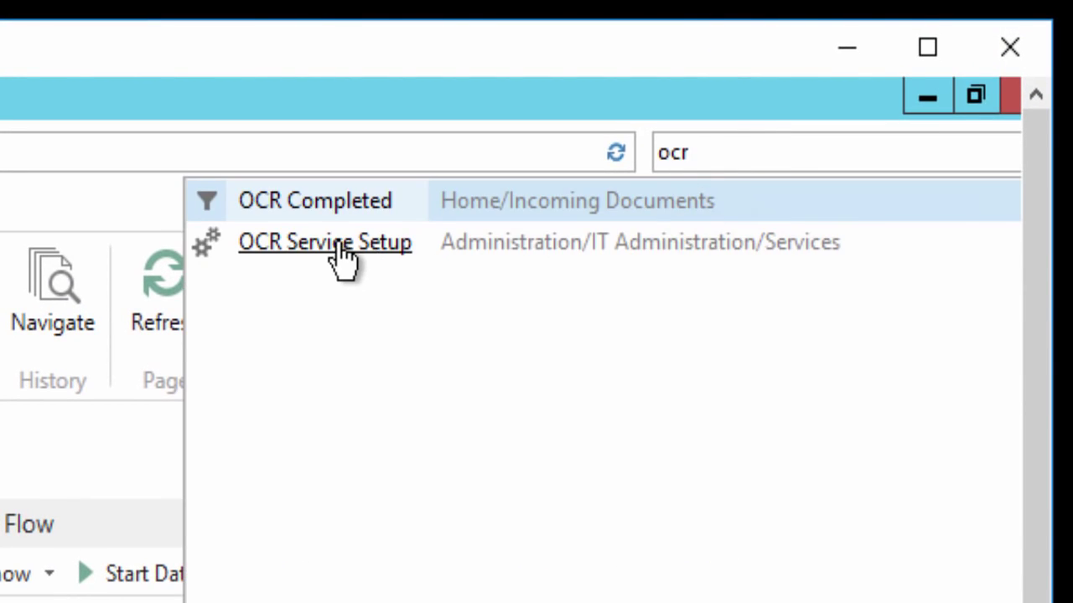
left_click(338, 245)
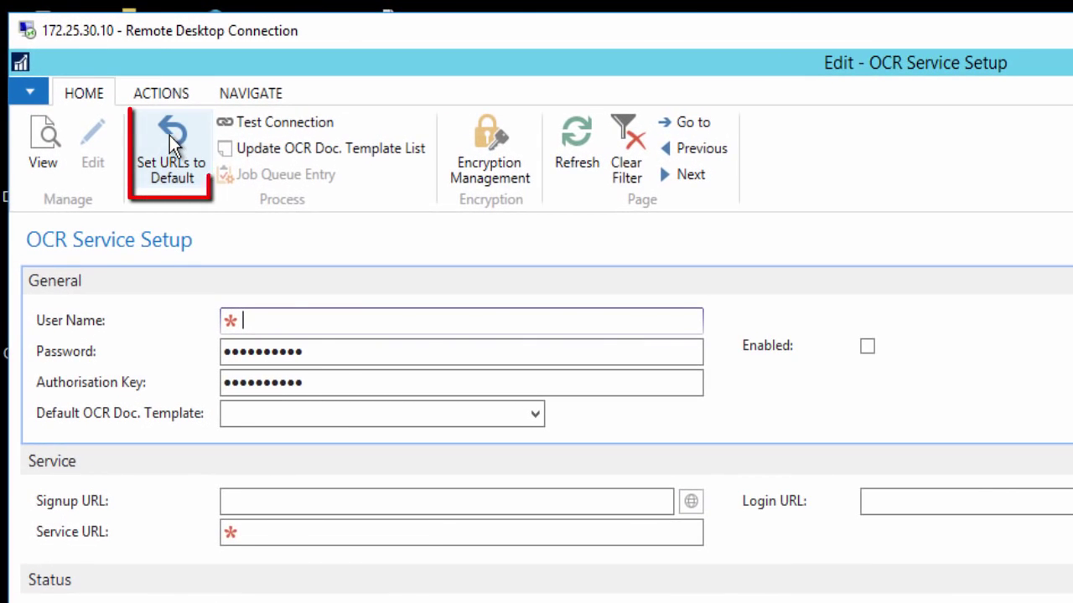
left_click(106, 84)
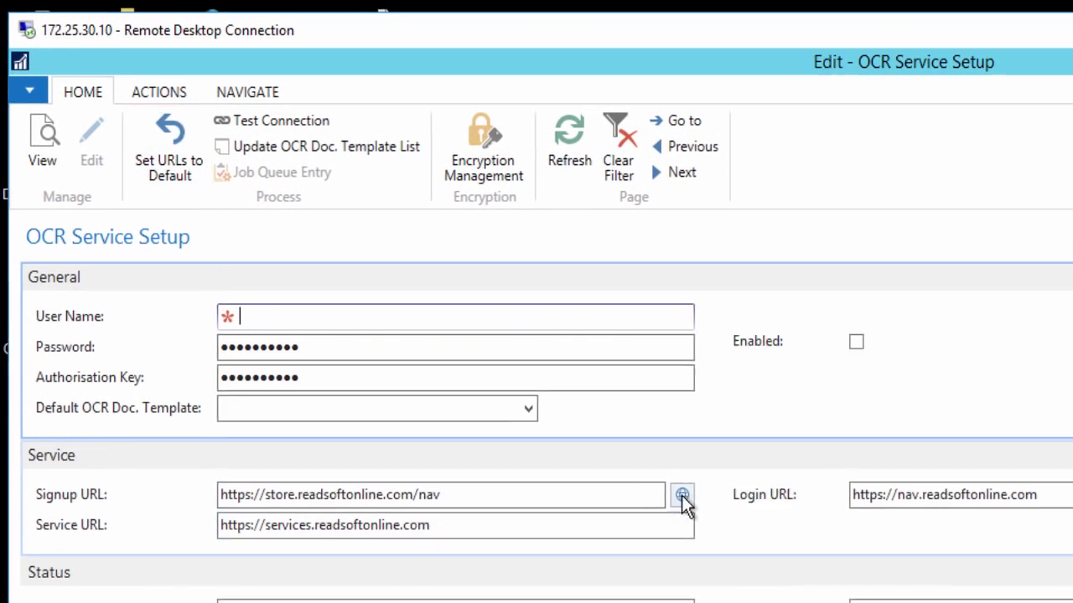
left_click(682, 498)
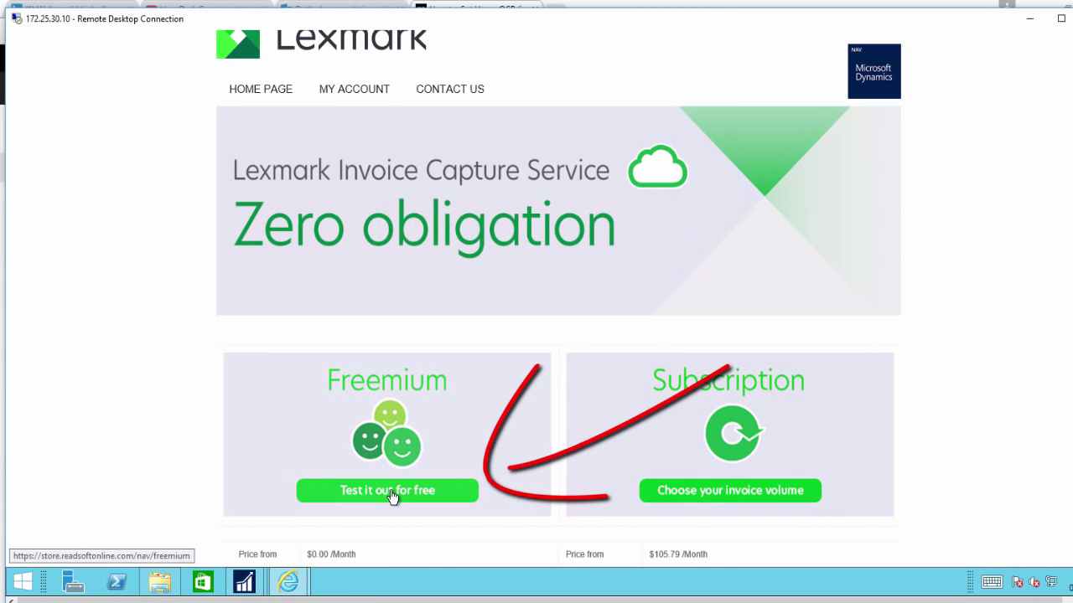
Add the free Freemium plan (75 invoices/month, $0.00) to the cart and check out
left_click(391, 493)
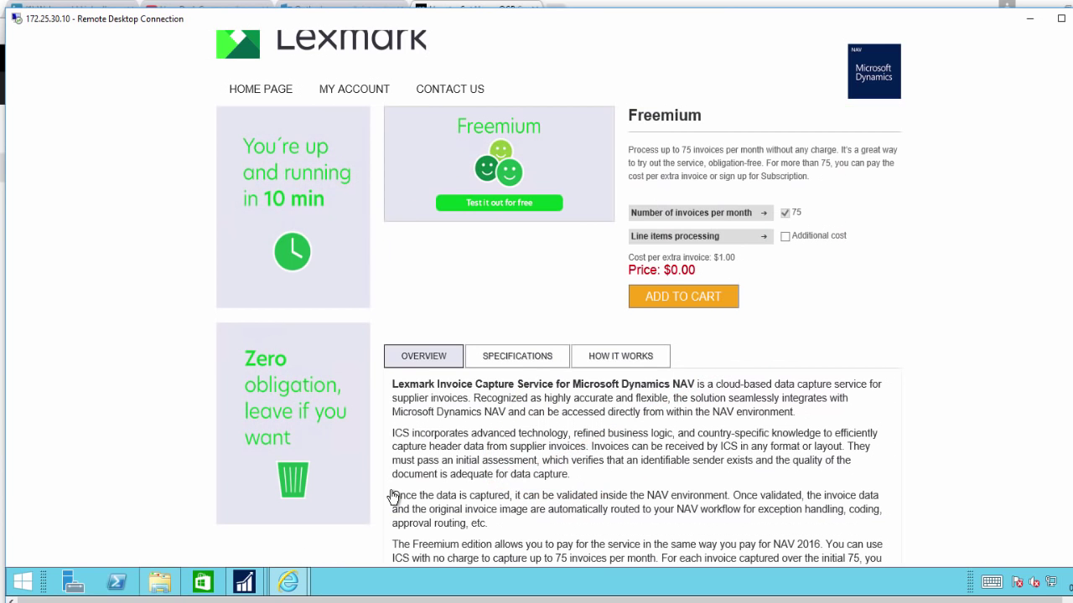
left_click(683, 300)
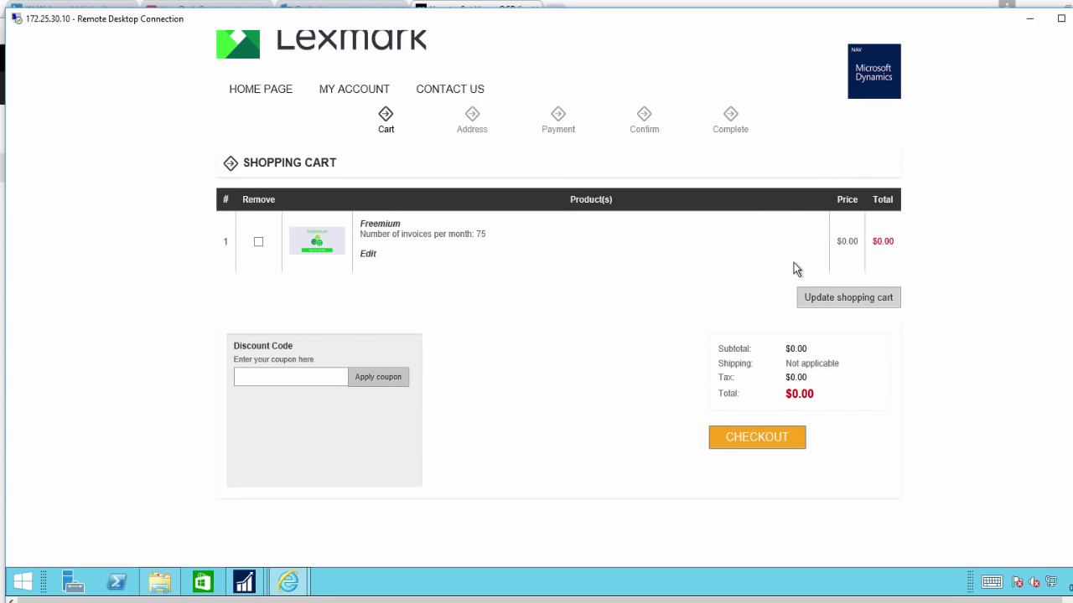
left_click(763, 437)
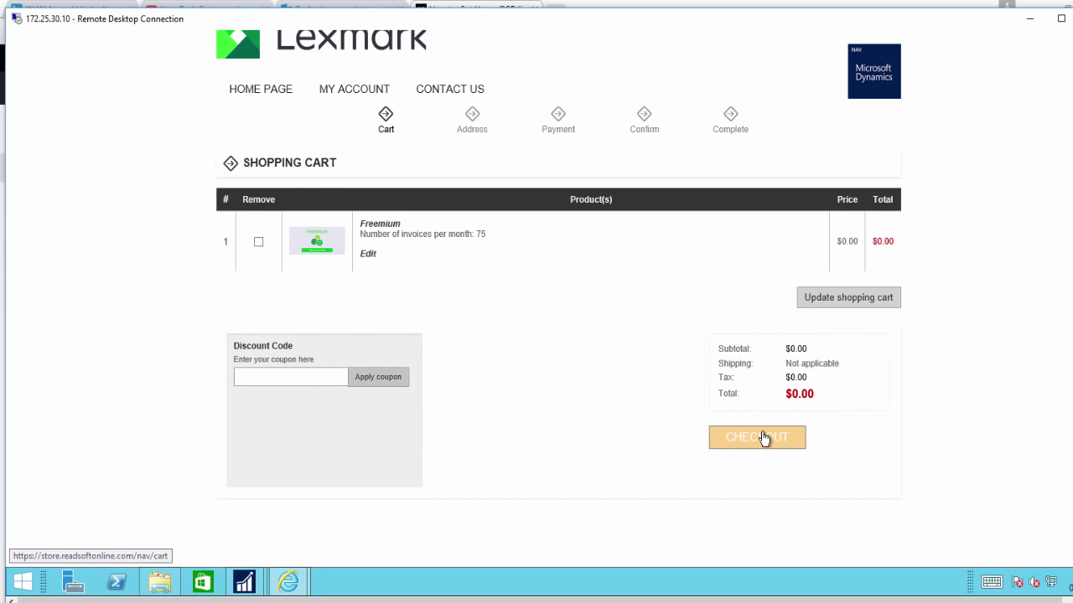
left_click(763, 437)
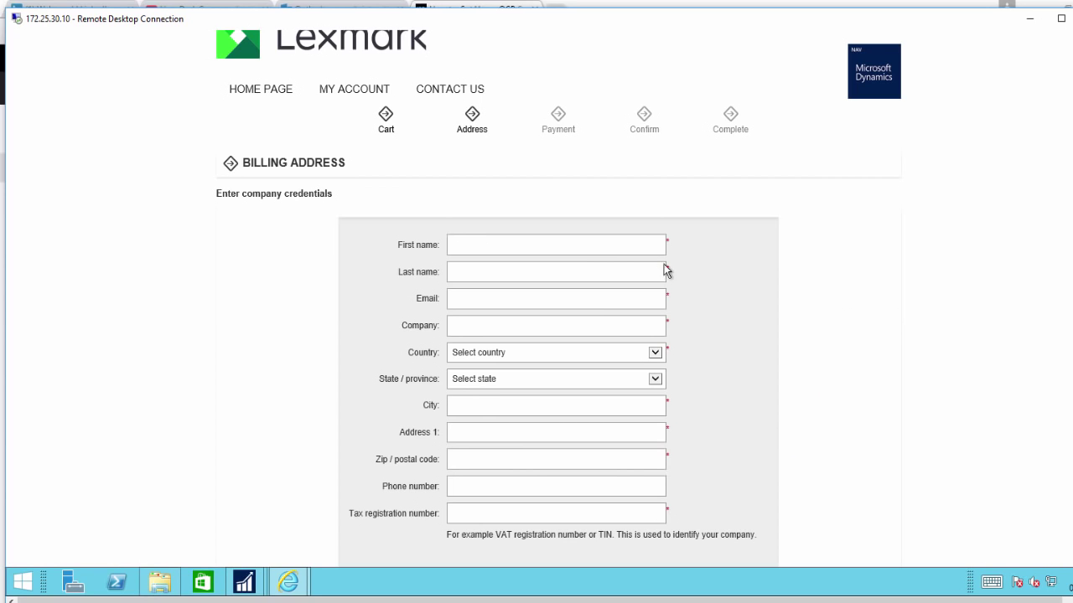
left_click(603, 247)
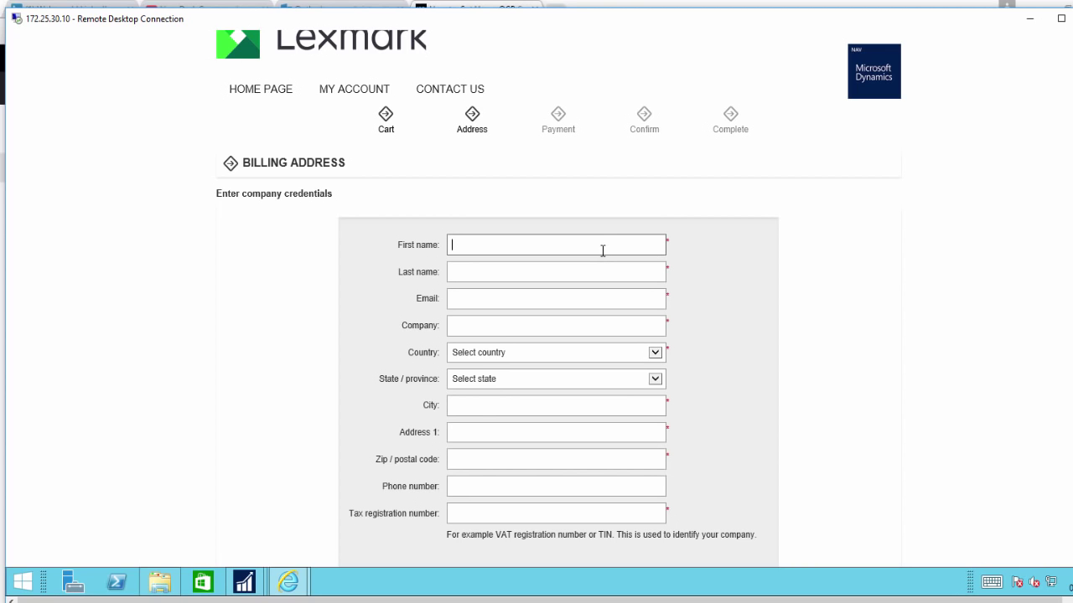
type("Christ")
type("os")
key("Tab")
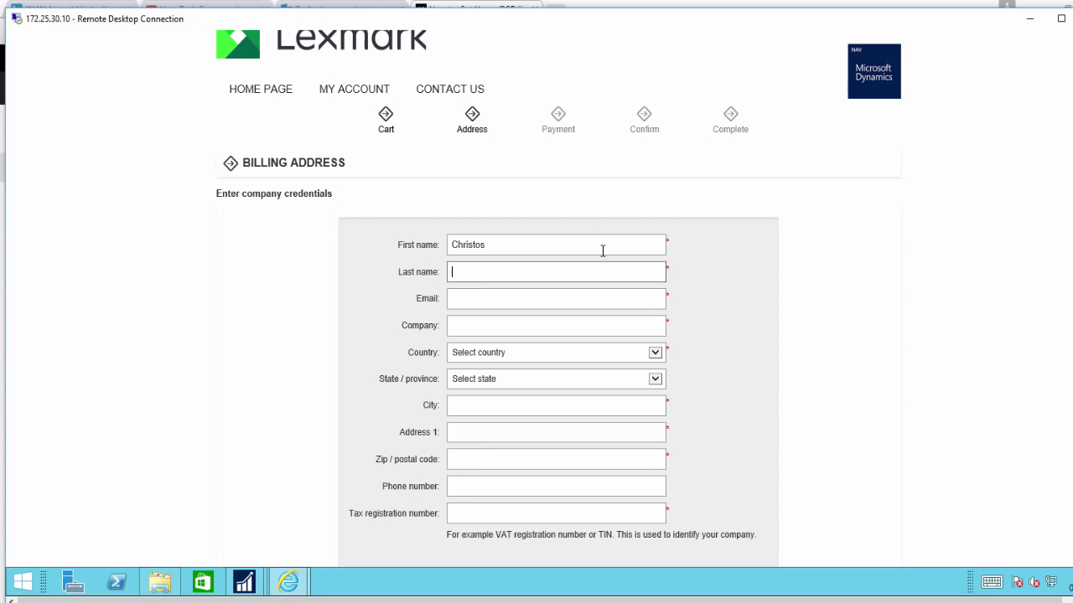
type("Pittis")
key("Tab")
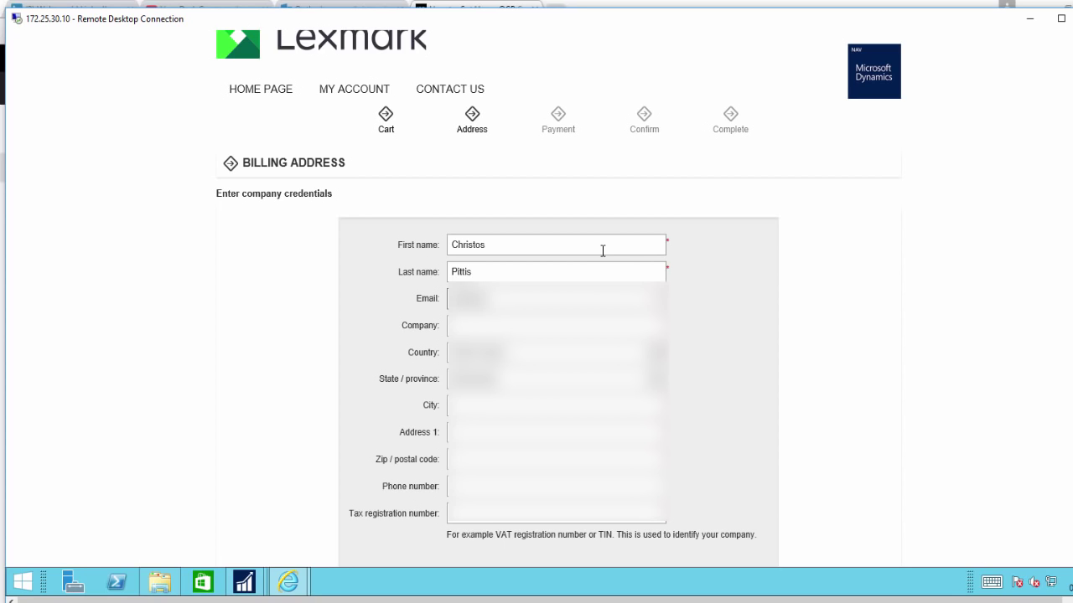
type("p")
type("it")
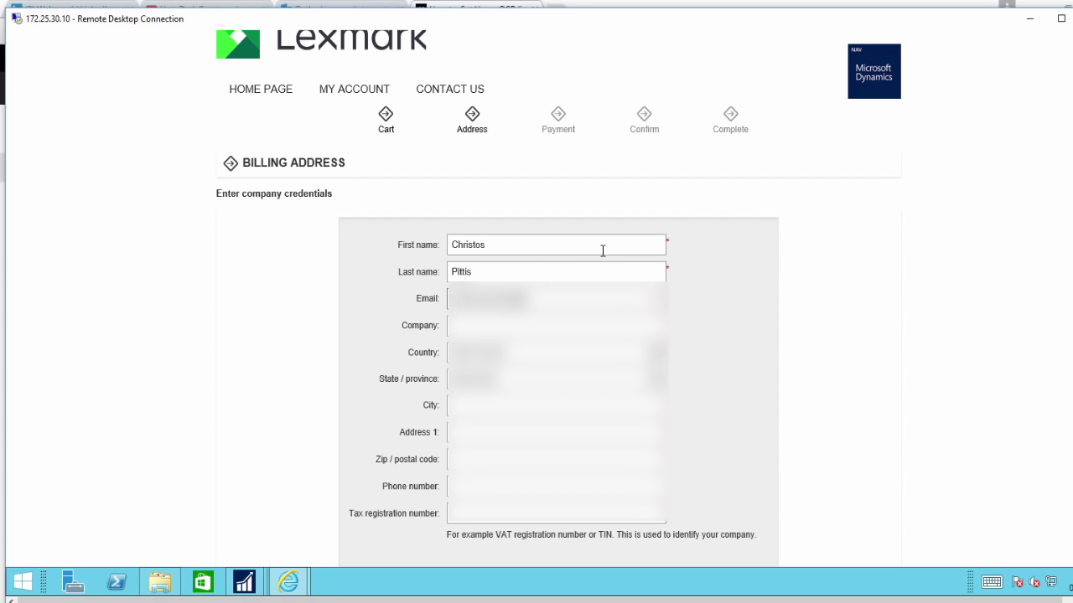
type("t")
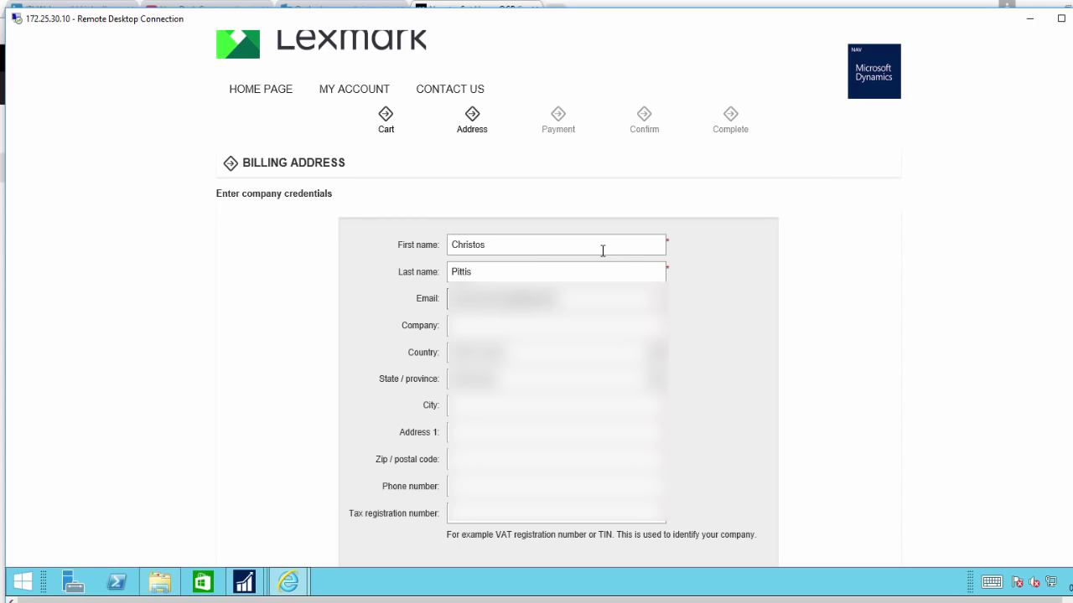
type("is")
key("Tab")
type("L")
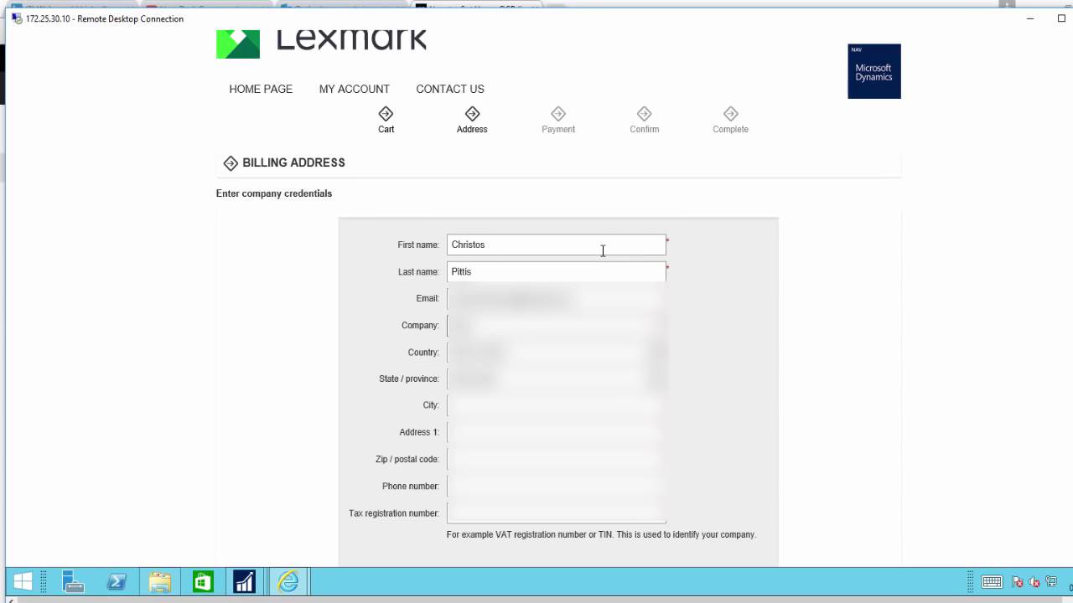
type("ex")
type("ma")
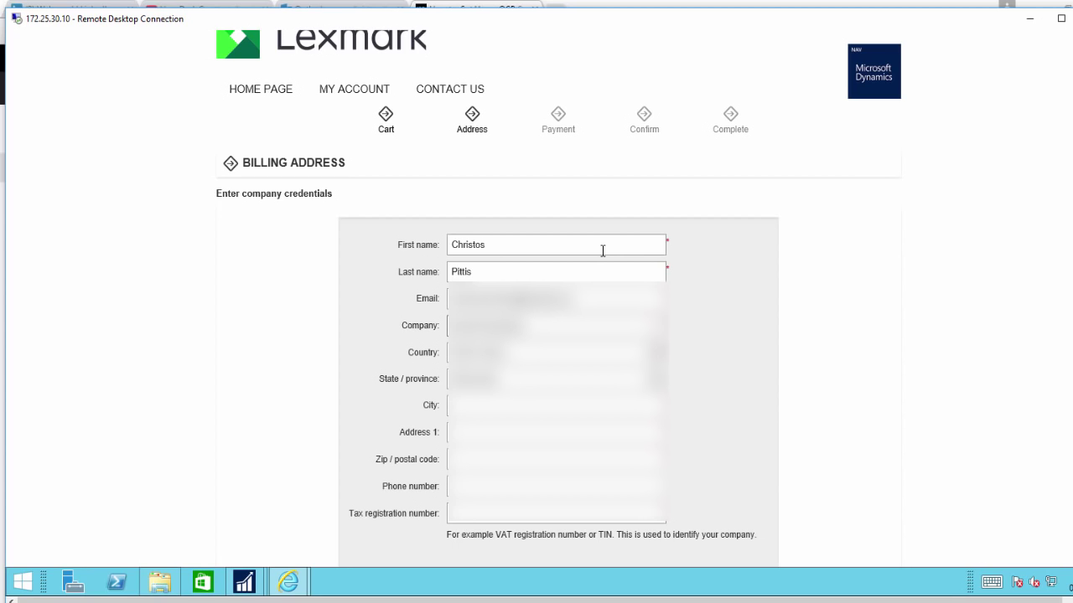
type("rk")
Choose United Kingdom, add city, address '1stre' and postcode, accept the terms and confirm the order
key("Tab")
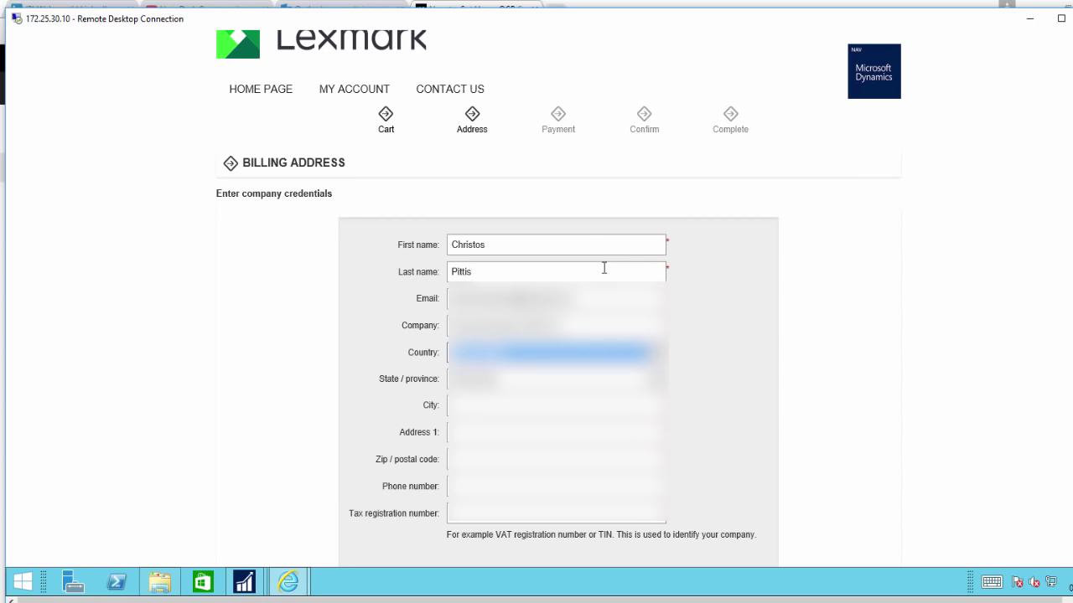
left_click(610, 359)
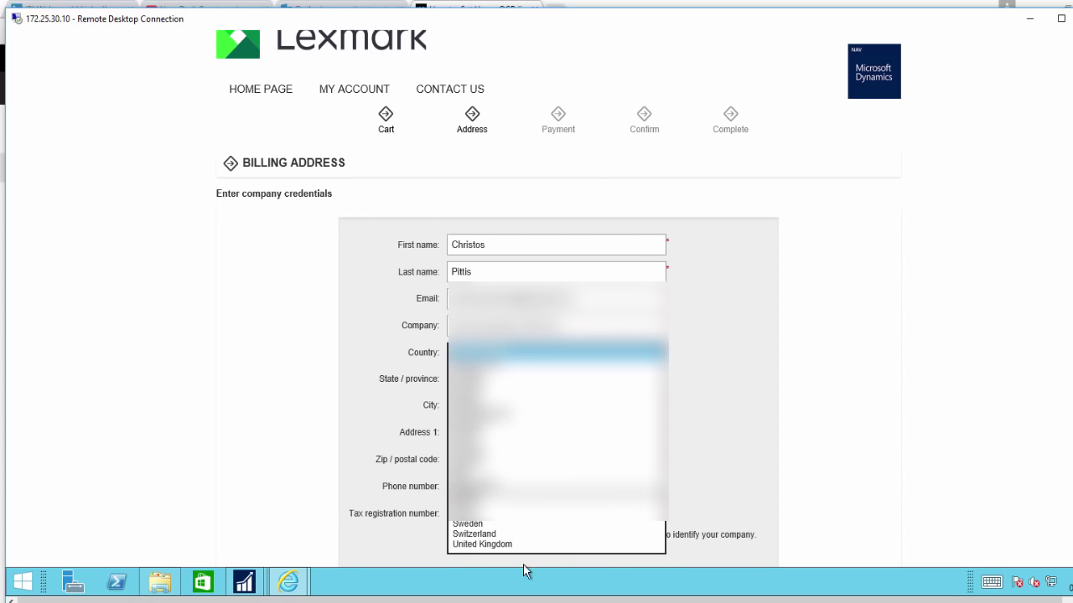
left_click(487, 550)
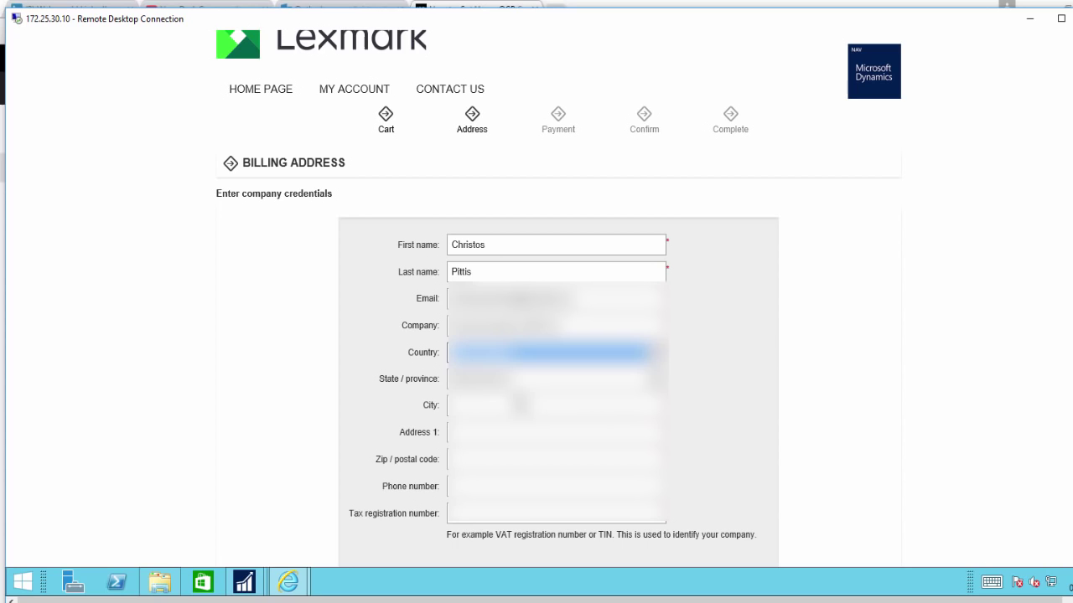
left_click(520, 405)
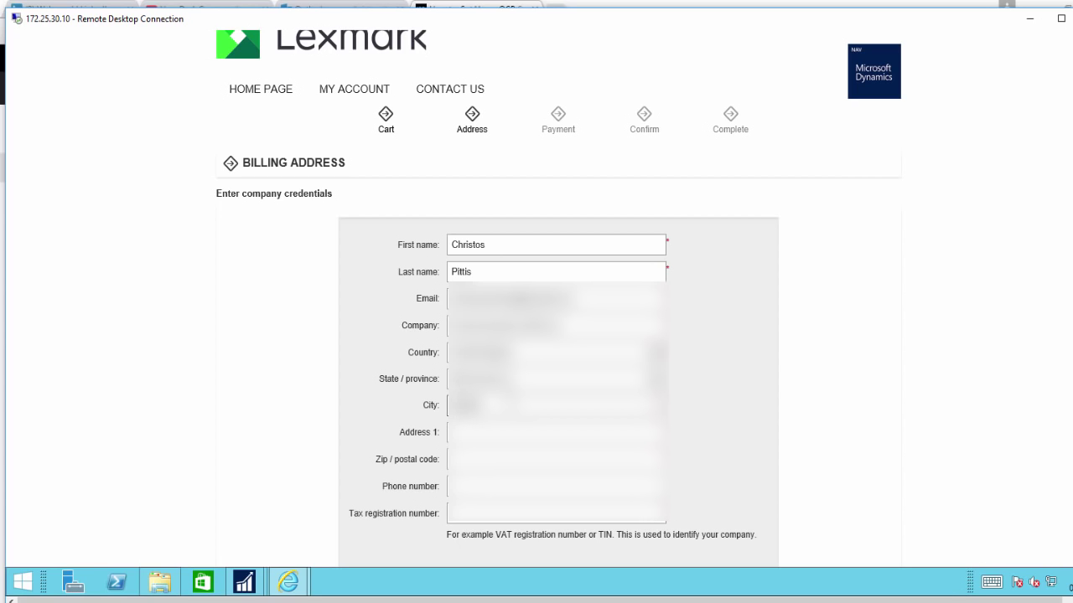
key("Tab")
type("1")
type("st")
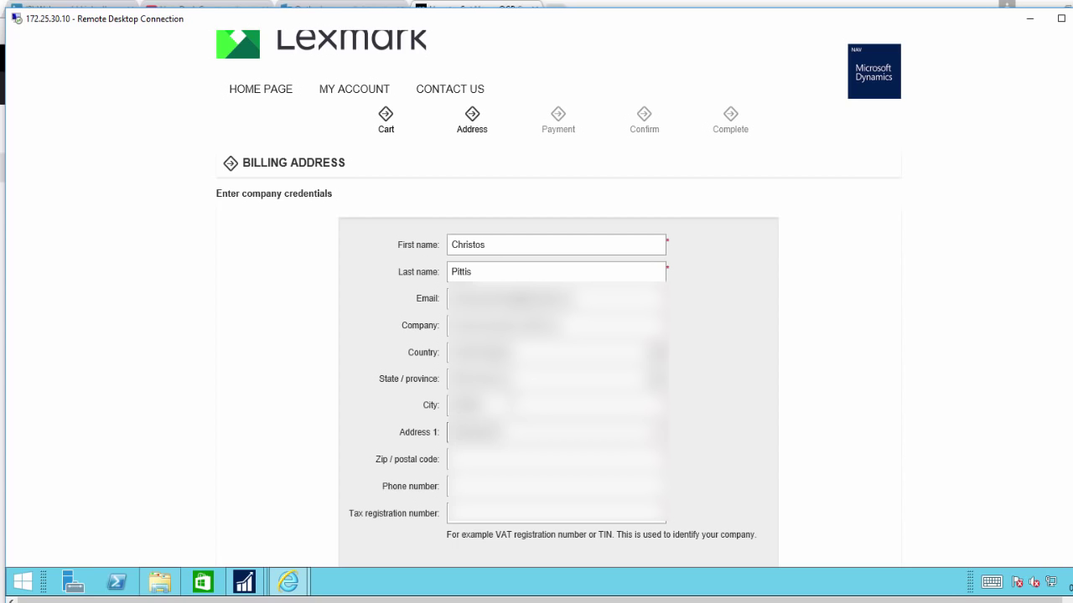
type("re")
left_click(516, 474)
scroll(531, 519, "down", 2)
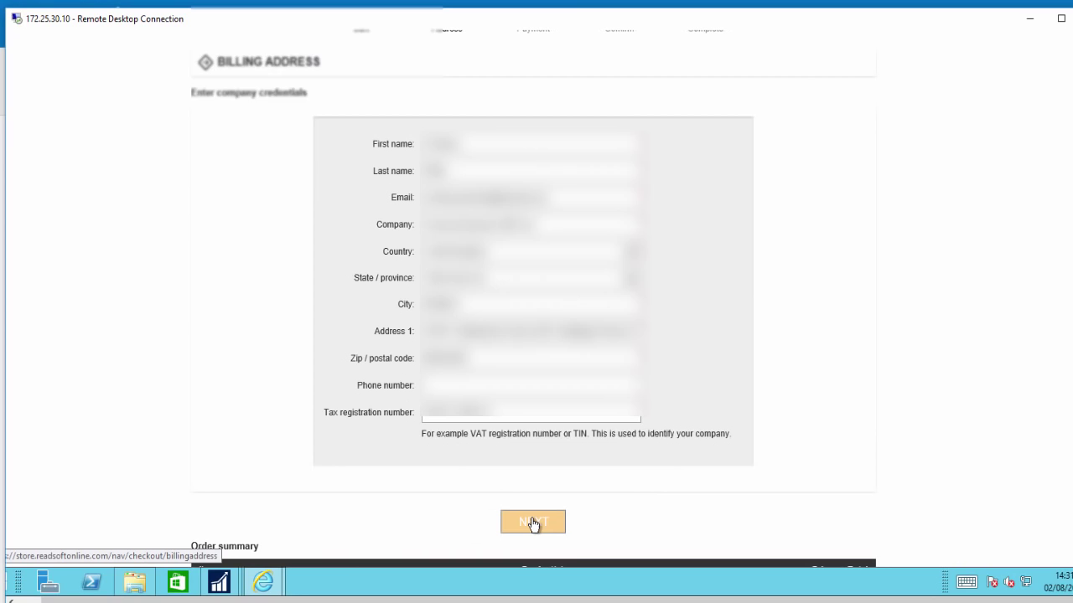
left_click(533, 524)
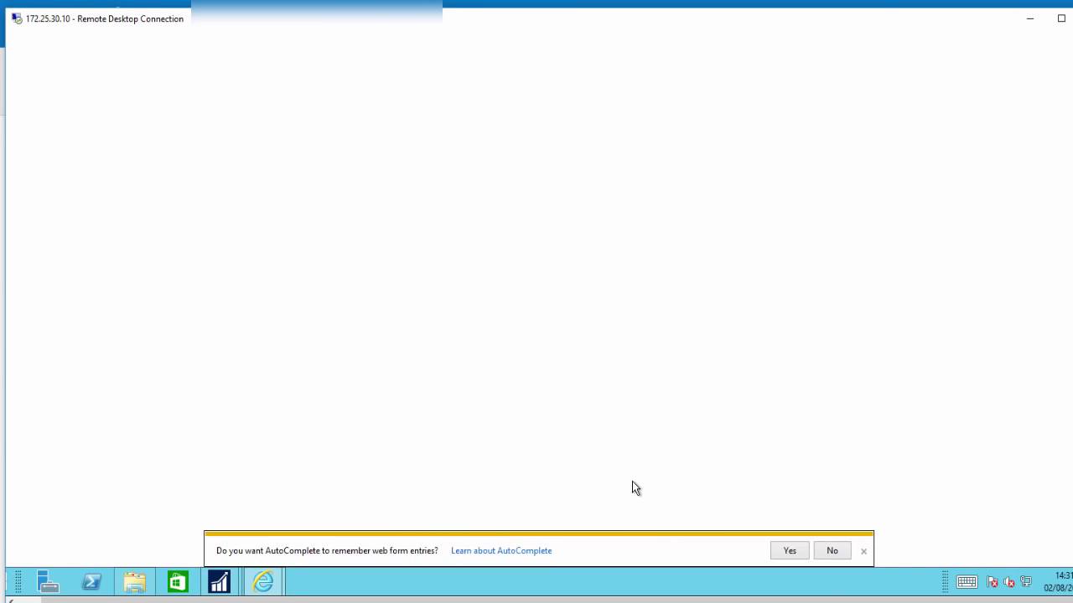
left_click(195, 392)
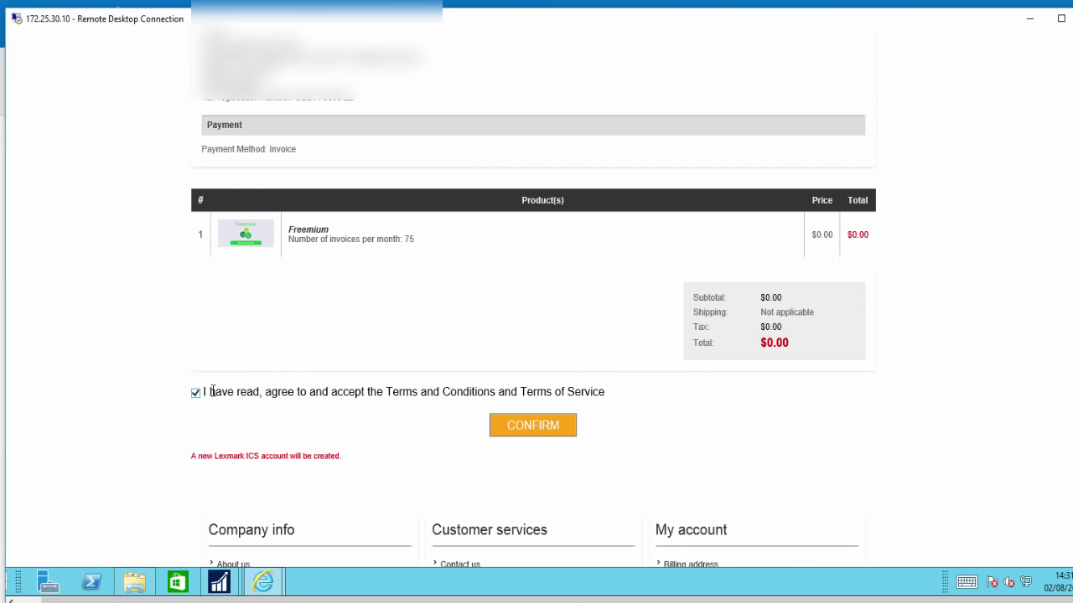
left_click(511, 437)
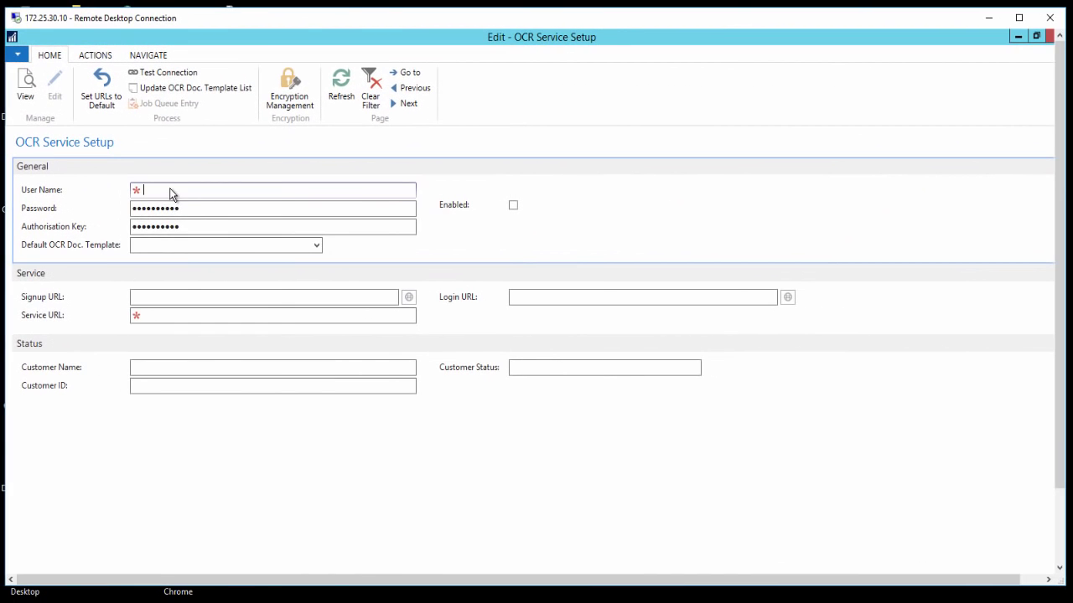
Paste the new account's user name, password and authorisation key, then run a successful connection test
right_click(172, 193)
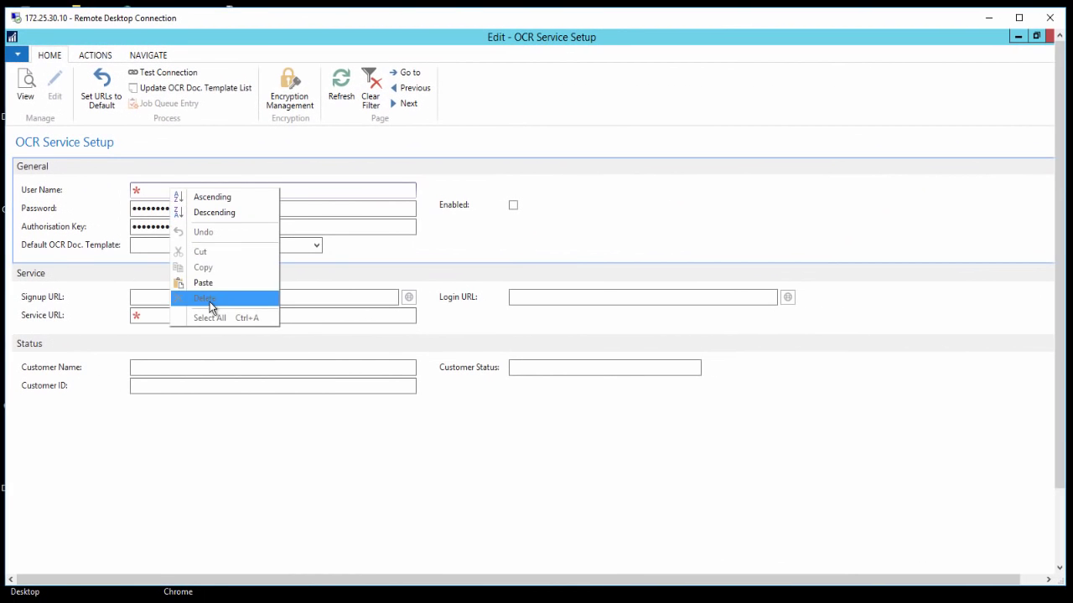
left_click(211, 282)
left_click(164, 208)
right_click(163, 208)
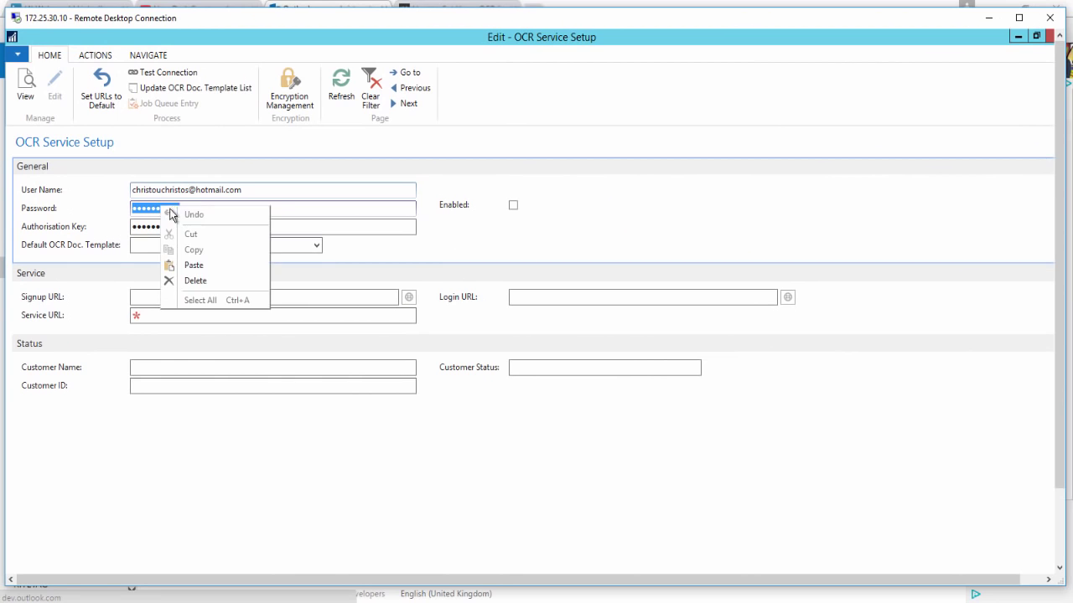
left_click(192, 266)
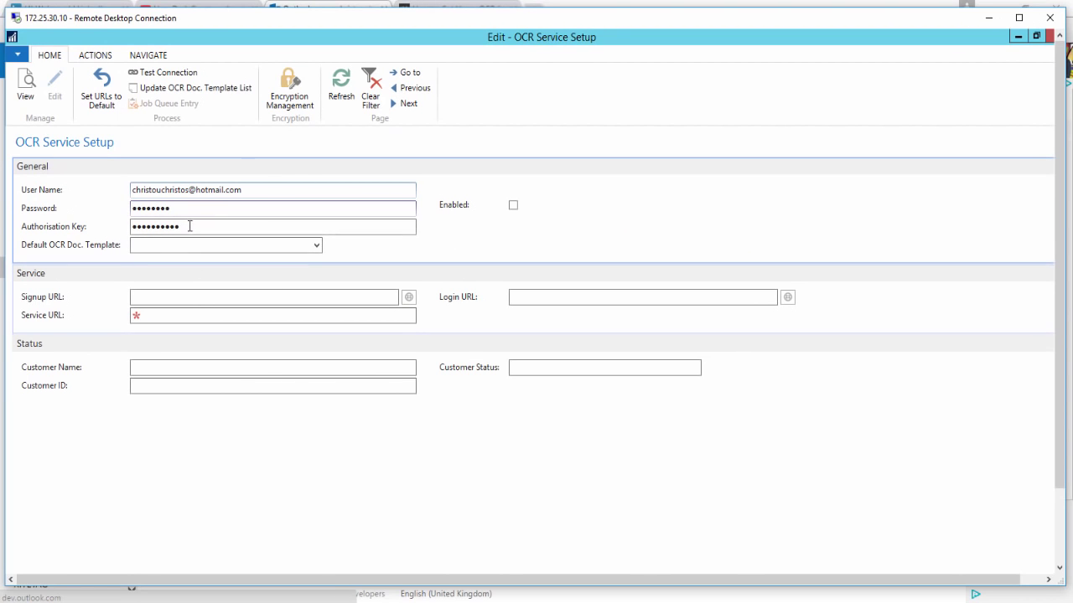
left_click(192, 227)
right_click(151, 227)
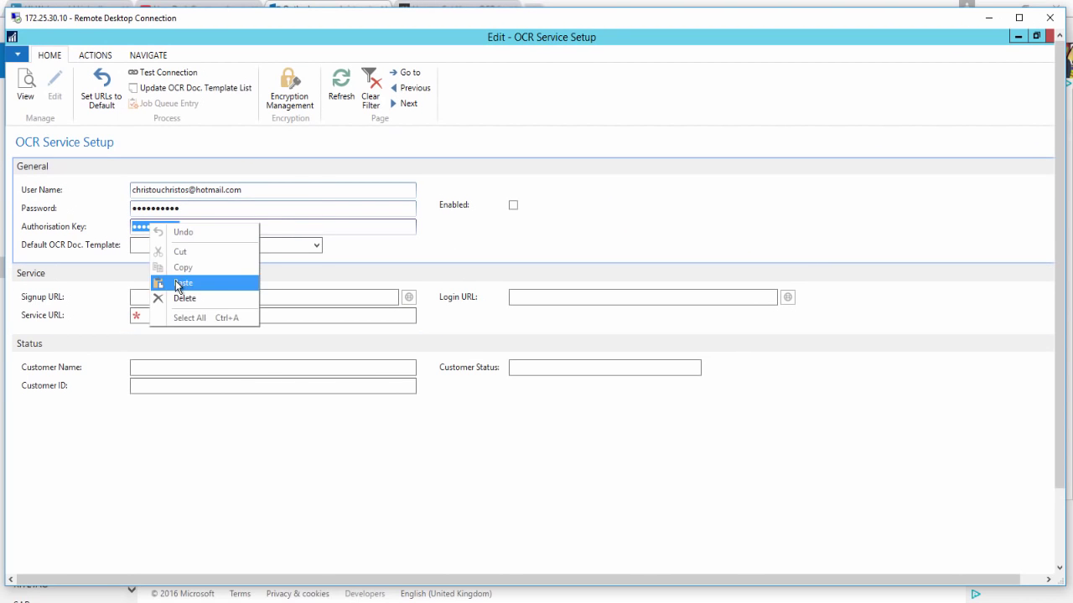
left_click(183, 282)
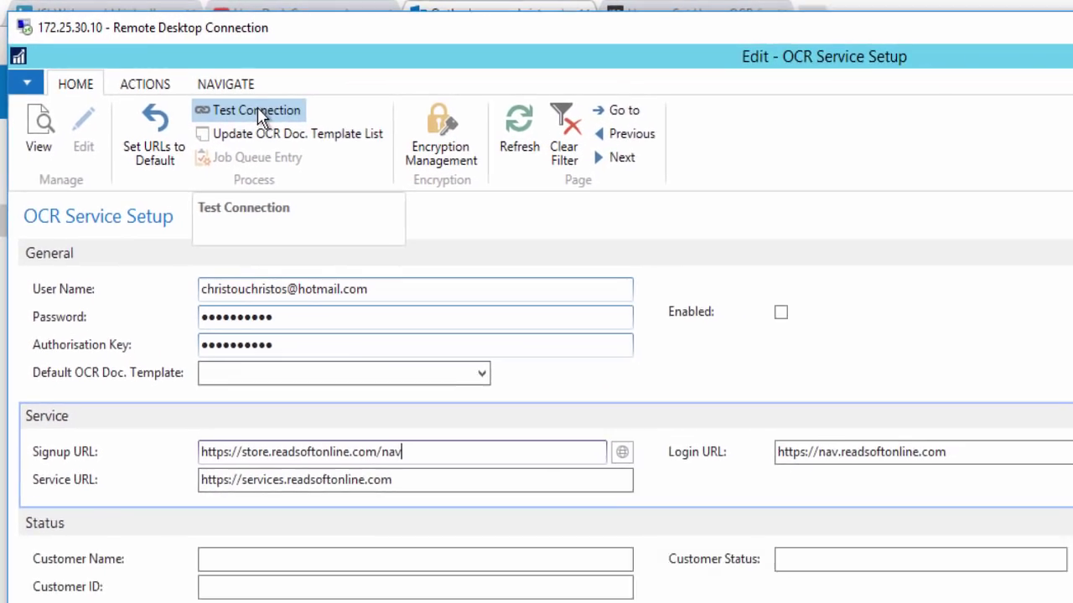
left_click(257, 111)
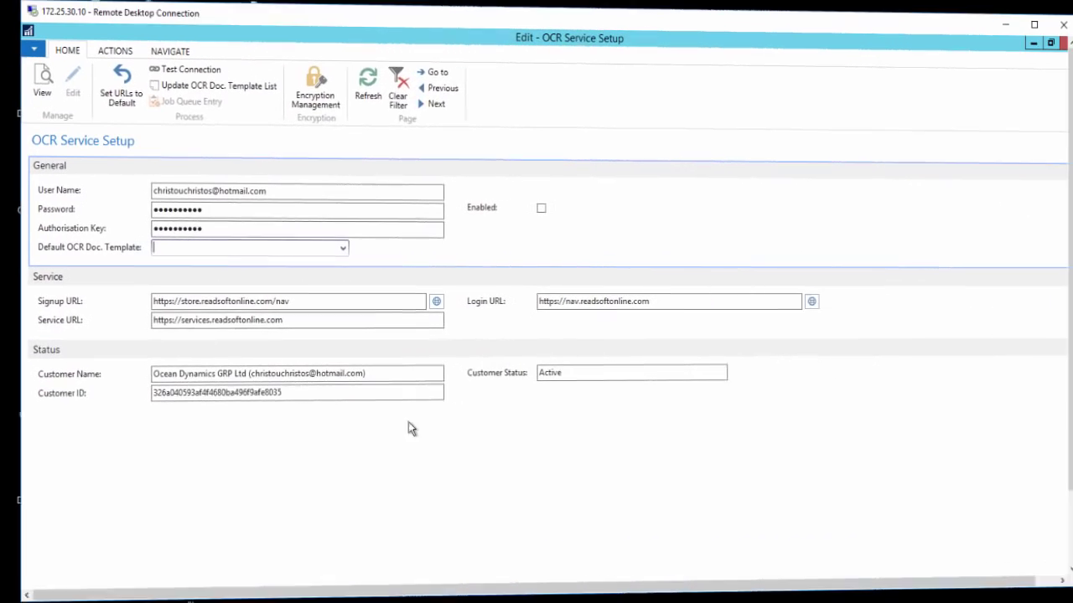
Set Default OCR Doc. Template to GBRPO (British invoices with line items)
left_click(321, 252)
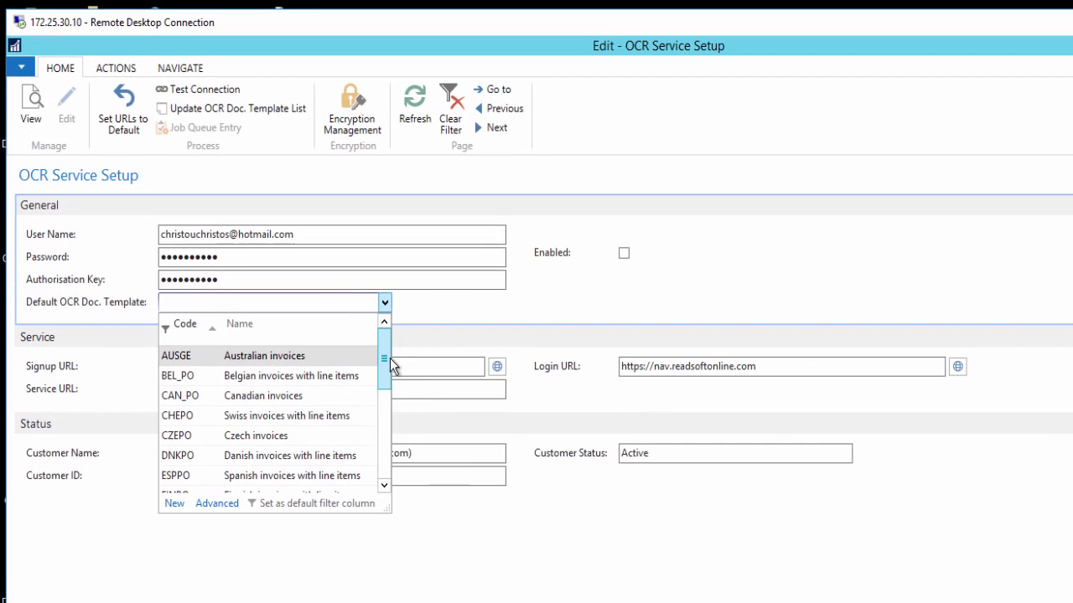
left_click_drag(382, 375, 380, 439)
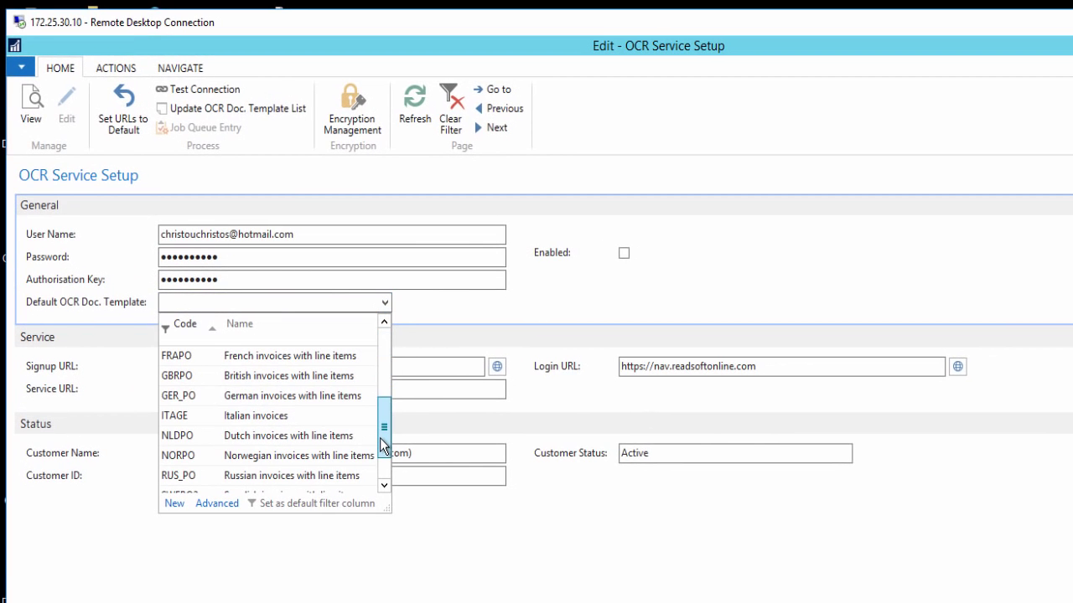
left_click(327, 373)
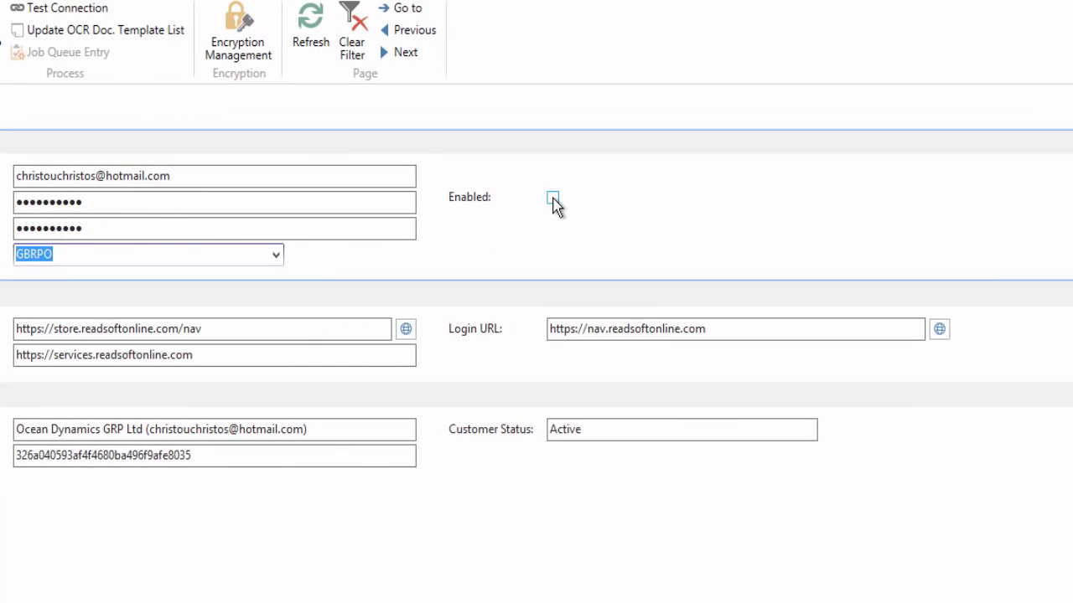
Enable the OCR service and review its two Ready send/receive job queue entries
left_click(623, 253)
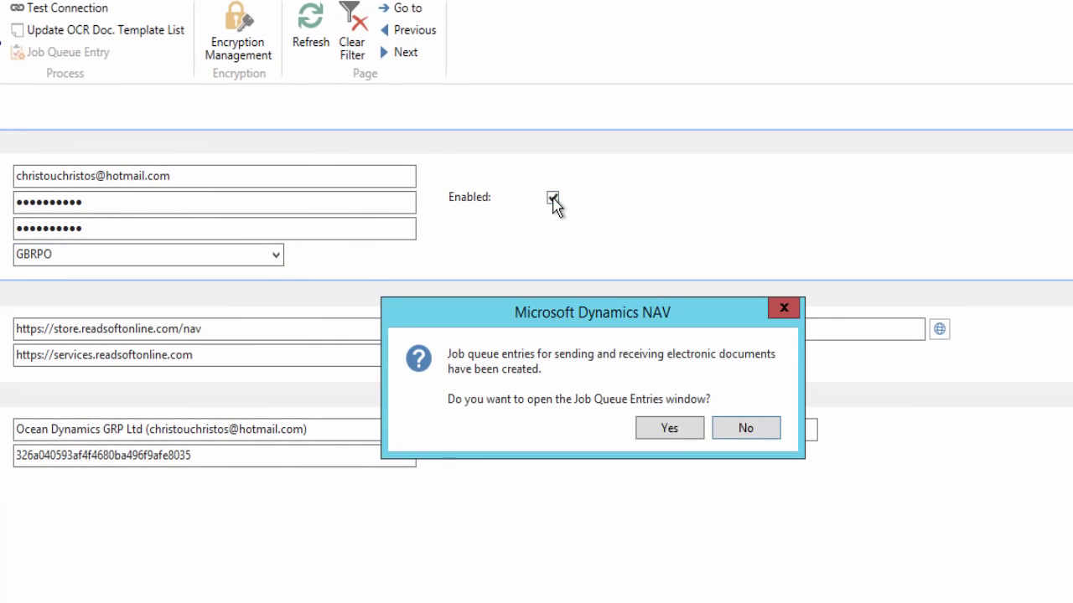
left_click(683, 435)
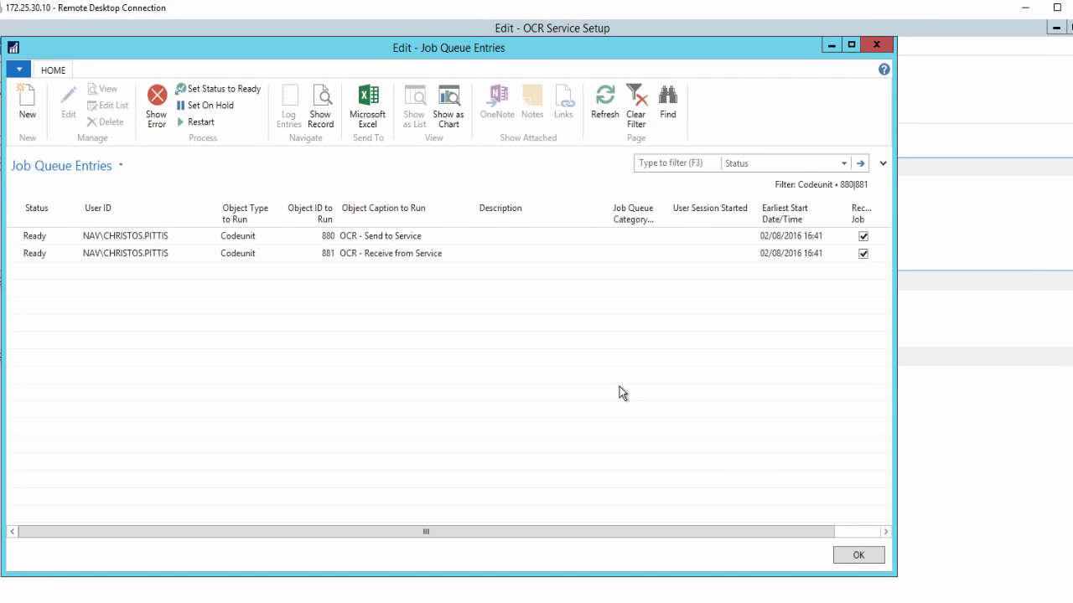
left_click(855, 553)
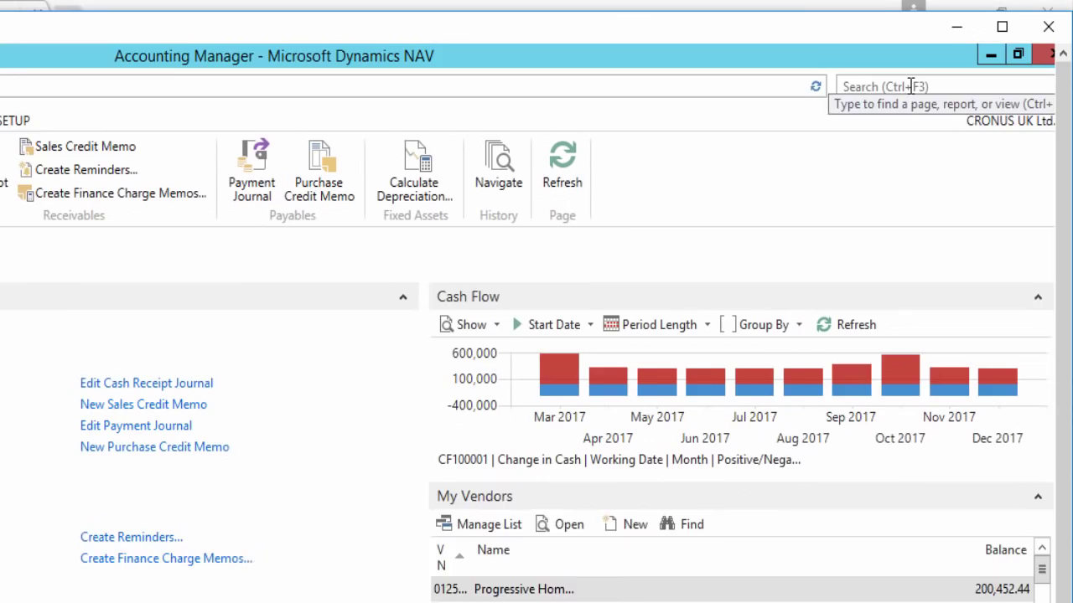
Create an incoming document from the London Postmaster PDF invoice in Incoming Documents
left_click(910, 86)
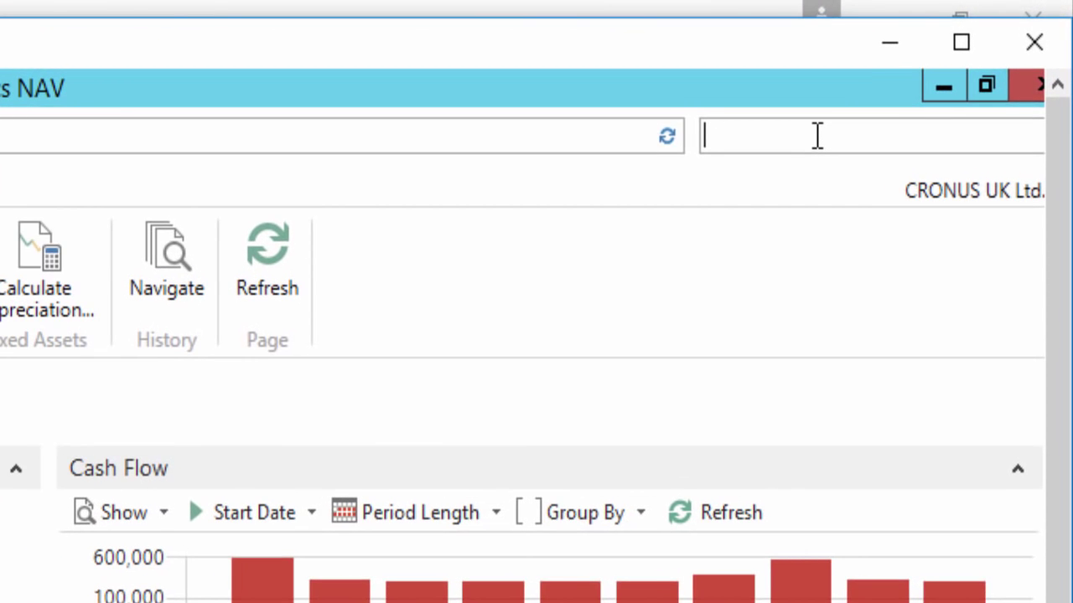
type("incoming")
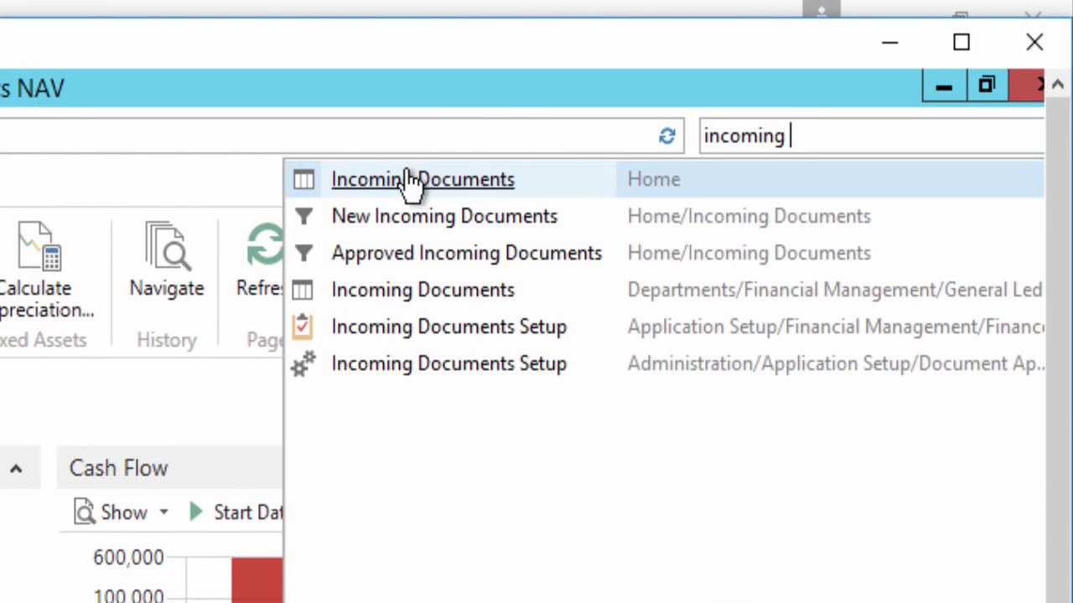
left_click(409, 177)
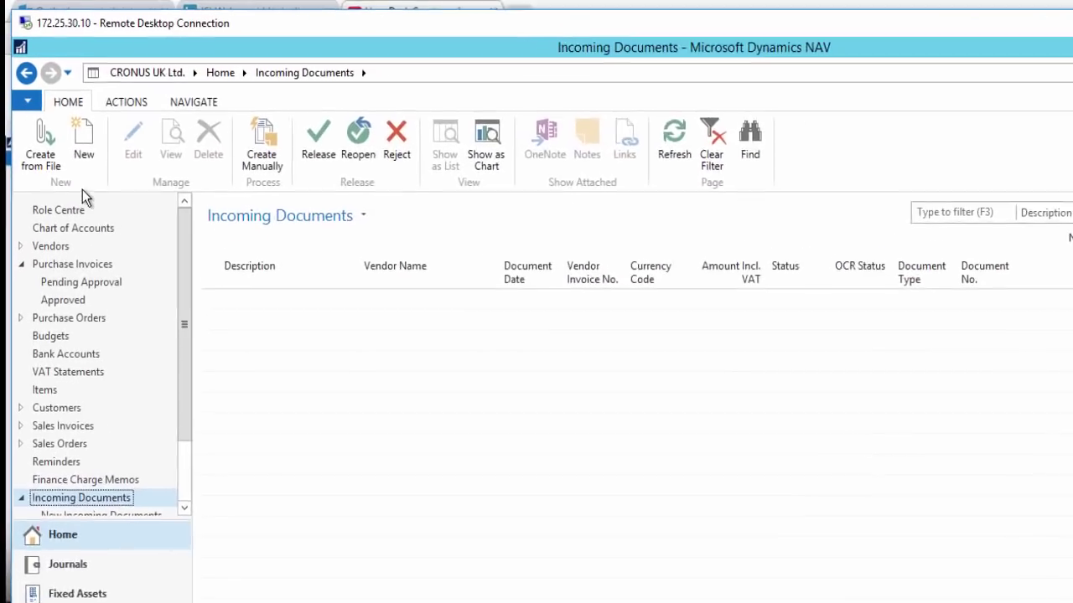
left_click(51, 193)
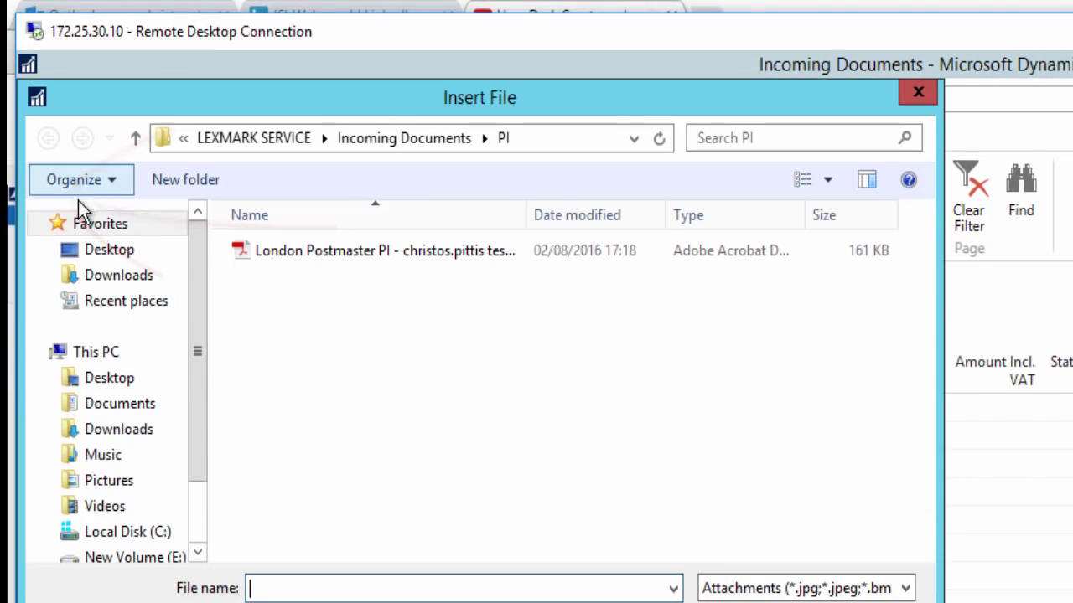
left_click(376, 251)
double_click(376, 250)
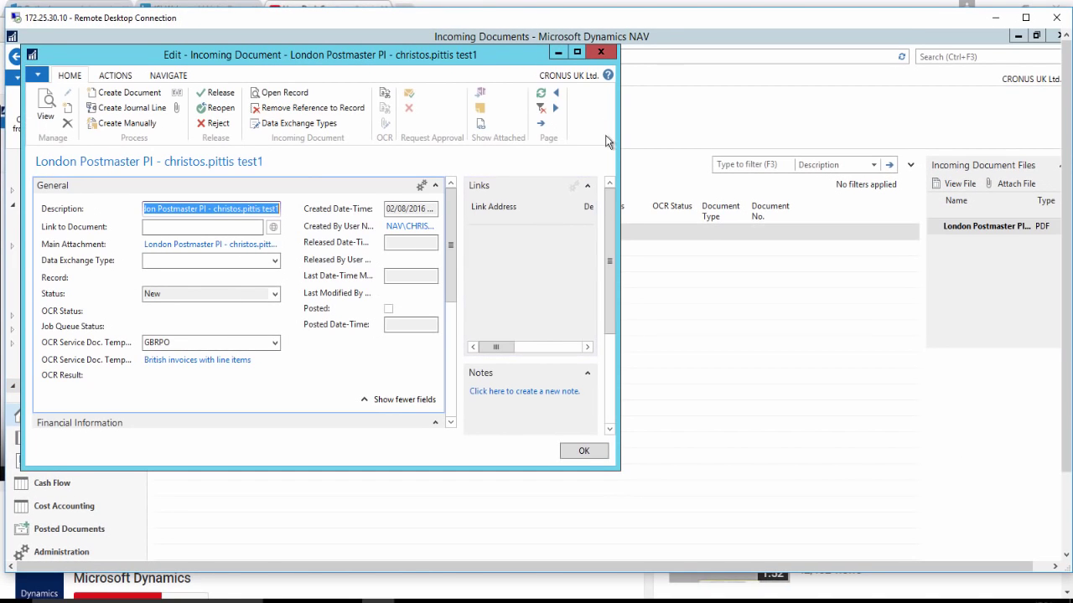
Send the London Postmaster document to the OCR service and receive its recognised results
left_click(576, 53)
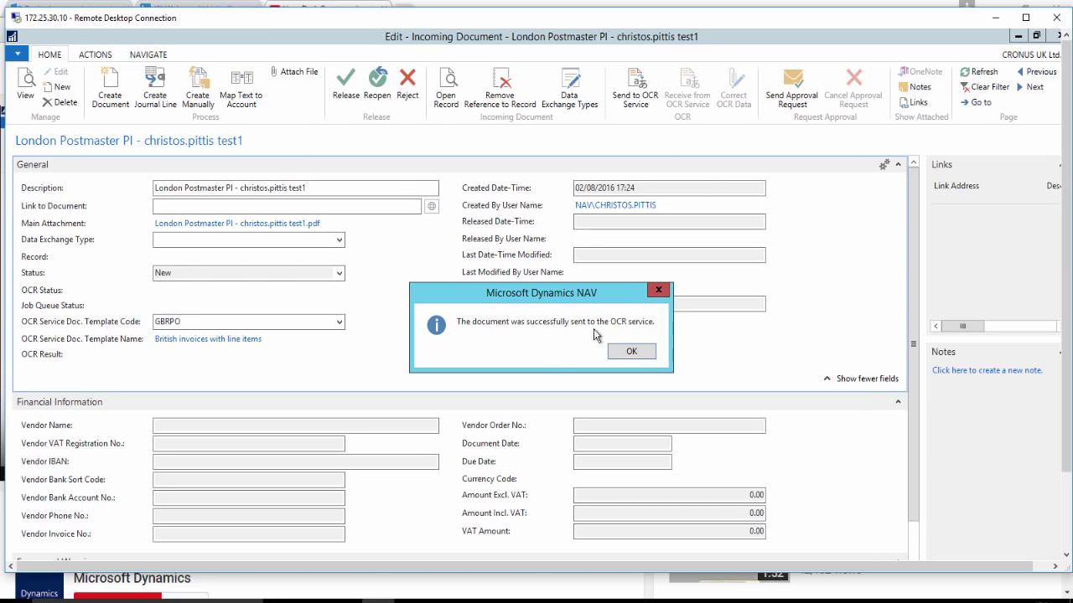
left_click(634, 351)
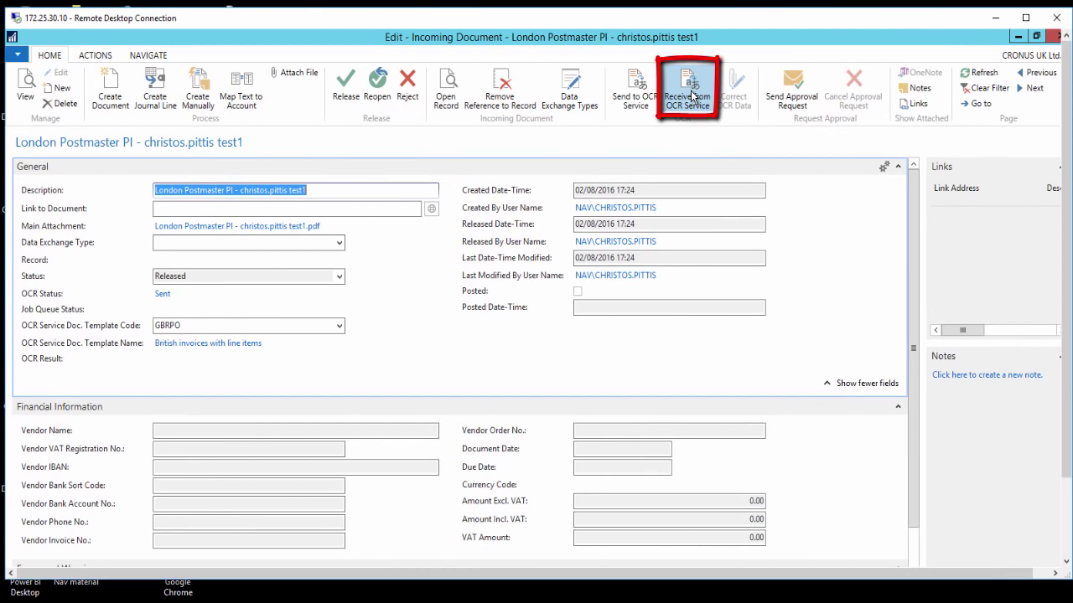
left_click(692, 96)
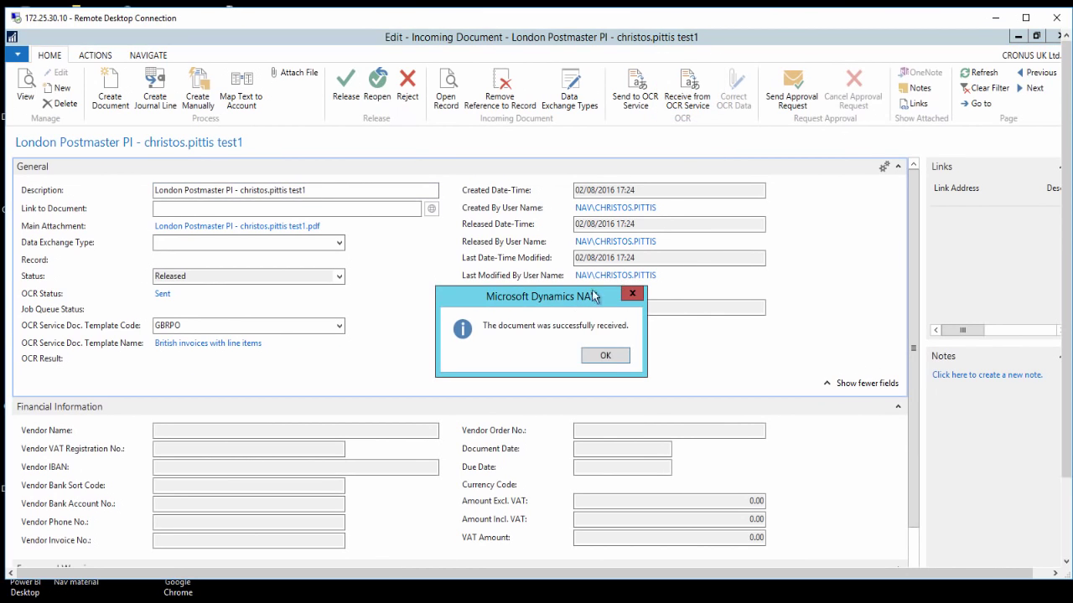
left_click(606, 357)
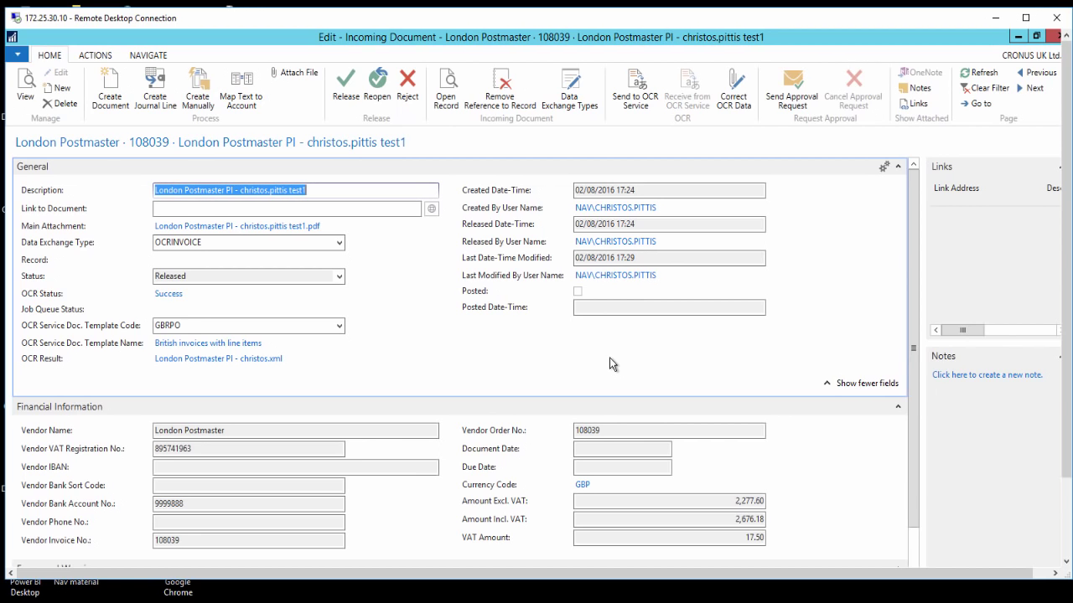
Correct the OCR Due Date to today's date, 02/08/2016, and send it as OCR feedback
left_click(735, 90)
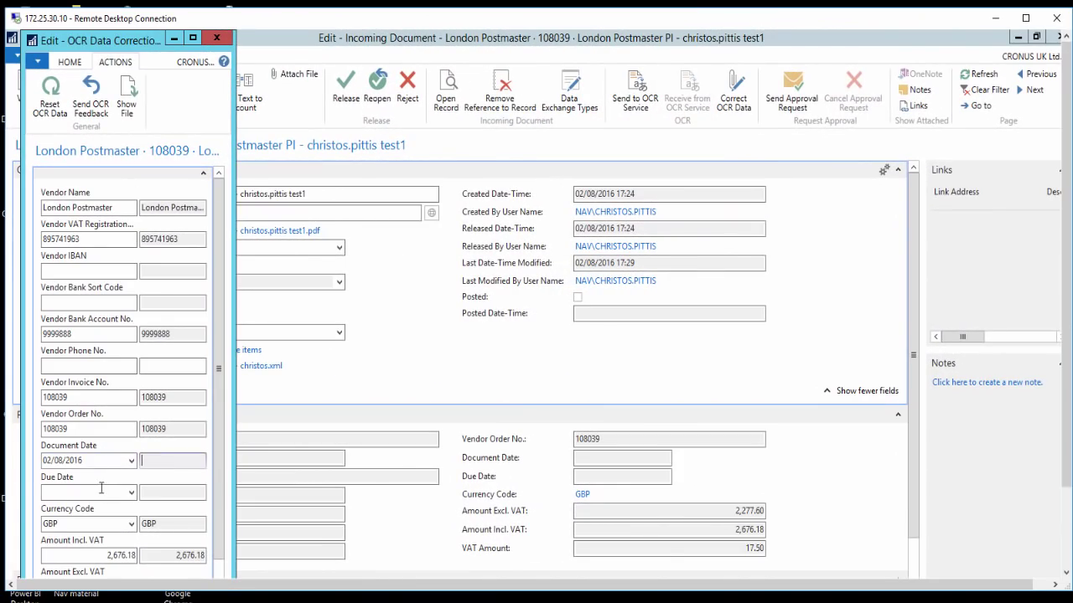
type("02/08/2016")
left_click(93, 491)
type("t")
key("Tab")
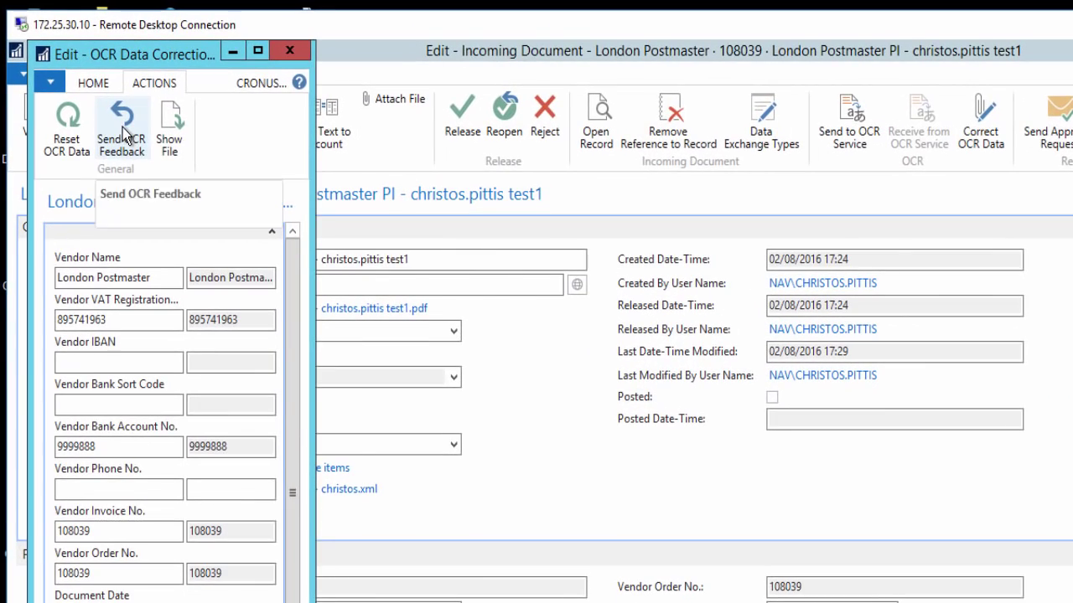
left_click(93, 99)
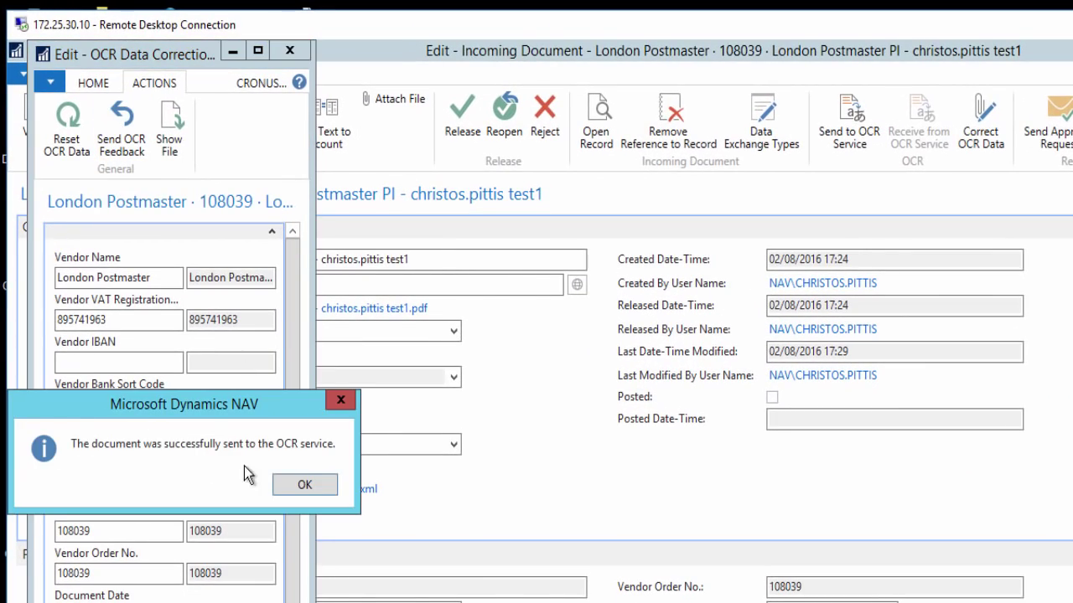
left_click(304, 485)
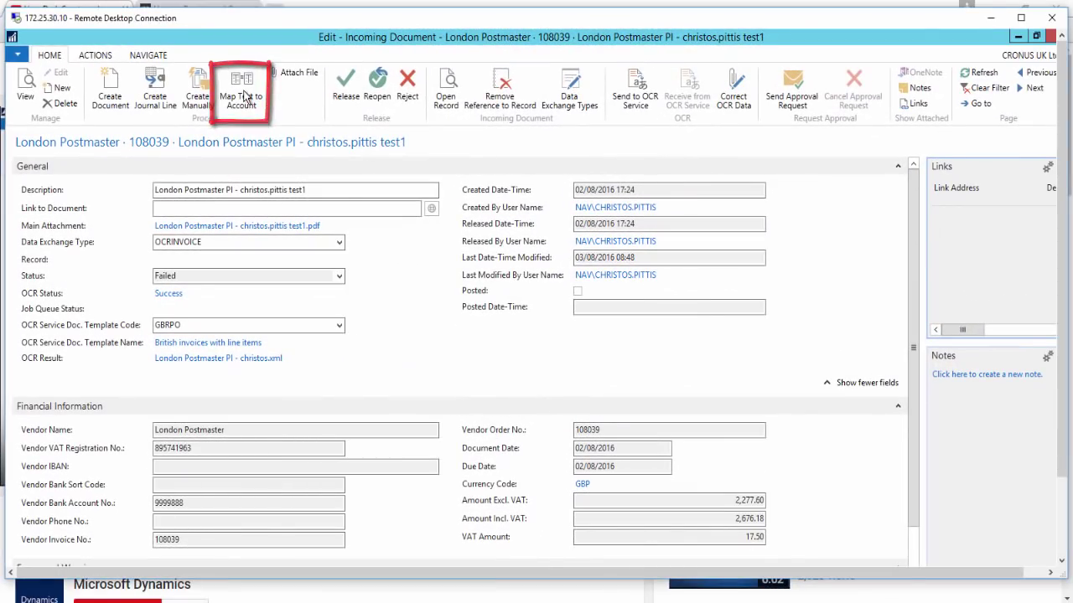
Create a text-to-account mapping of 'London Postmaster' to debit and credit account 8640
left_click(243, 94)
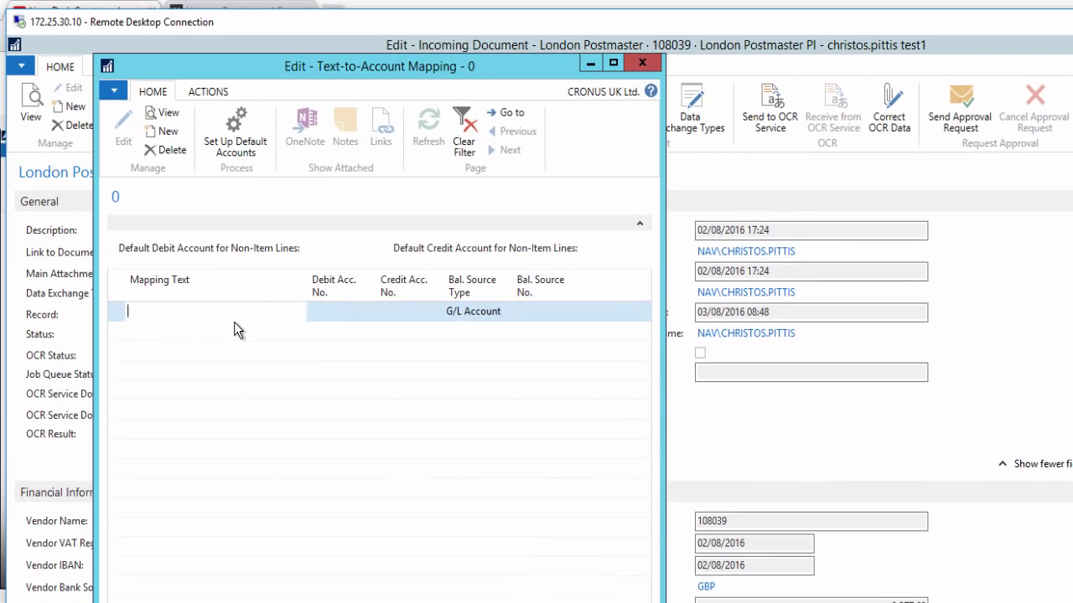
type("London ")
type("Post")
type("master")
key("Tab")
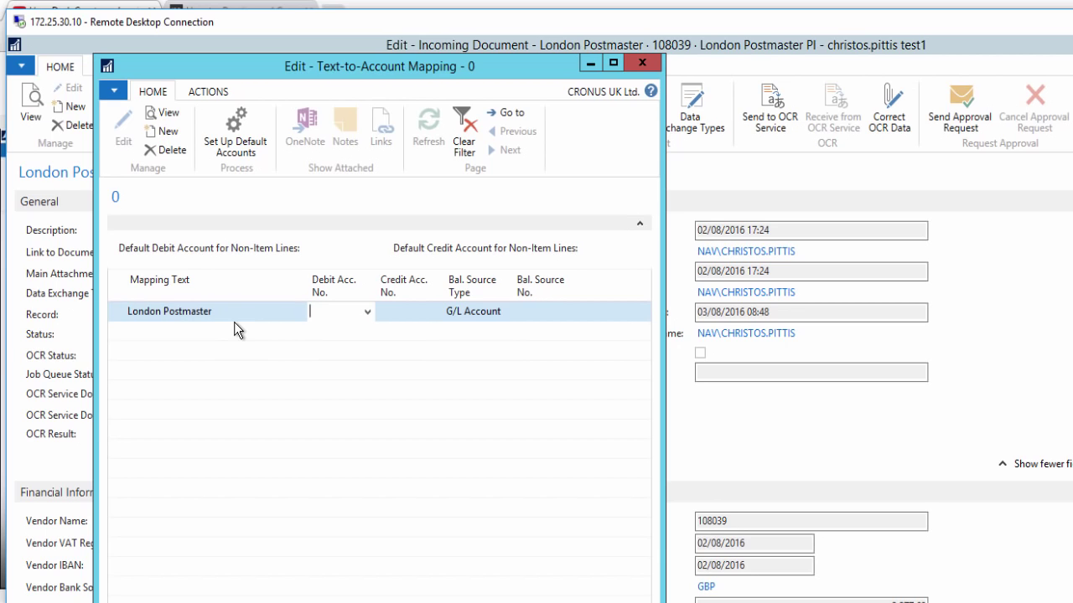
type("864")
type("0")
key("Tab")
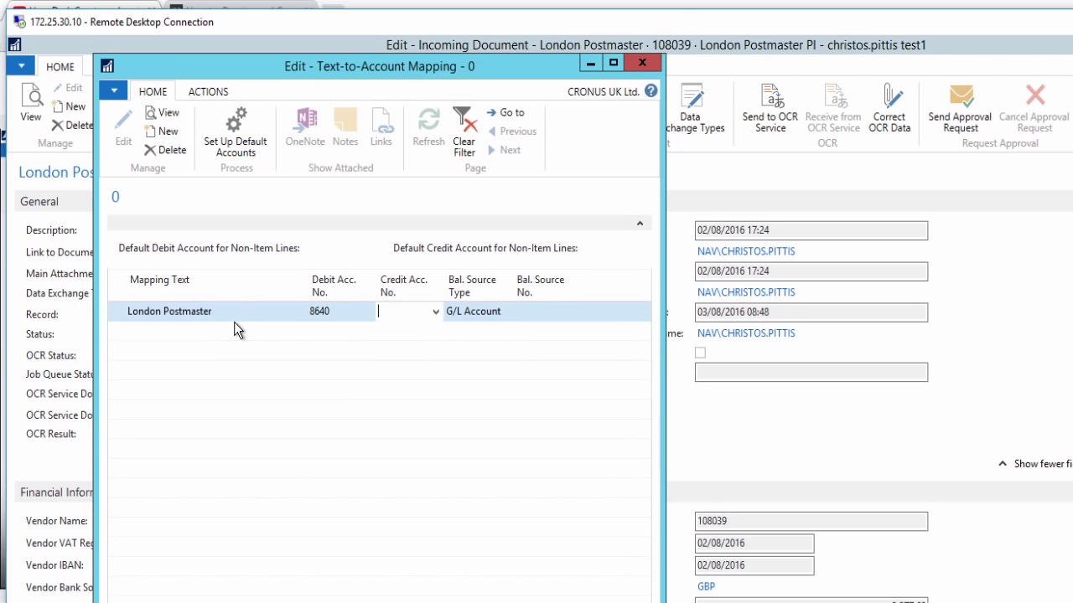
type("86")
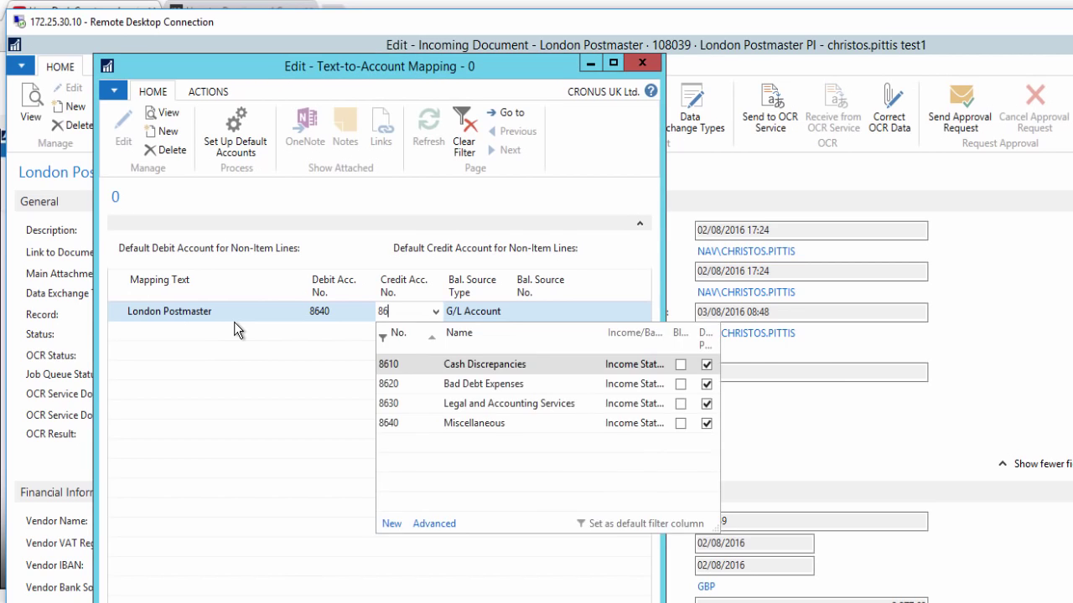
type("40")
key("Tab")
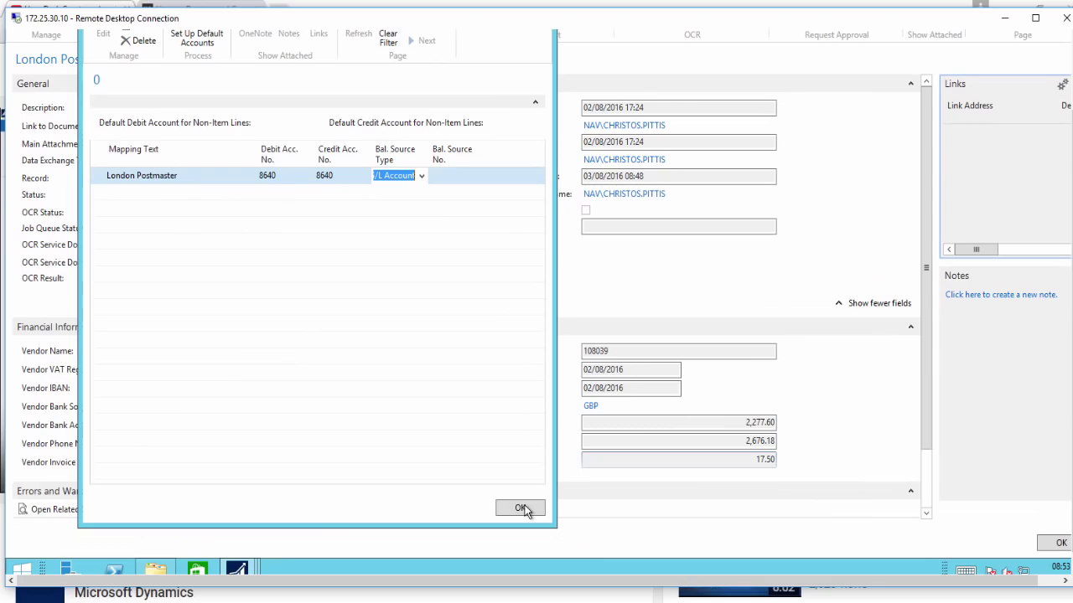
left_click(520, 509)
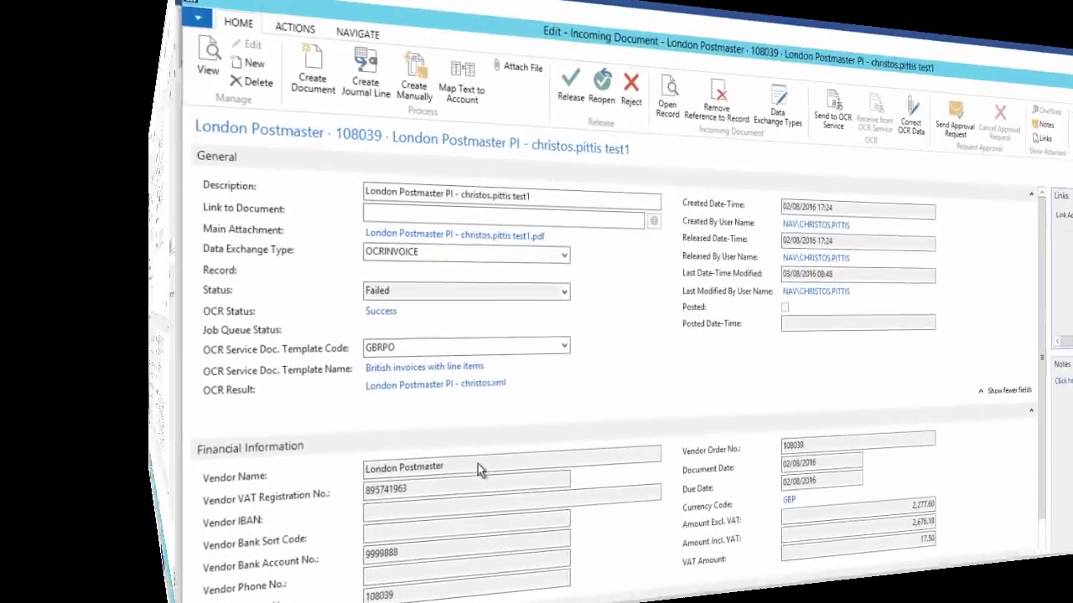
Create Purchase Invoice 1005 from the London Postmaster incoming document and view it in the Purchase Invoices list
left_click(151, 134)
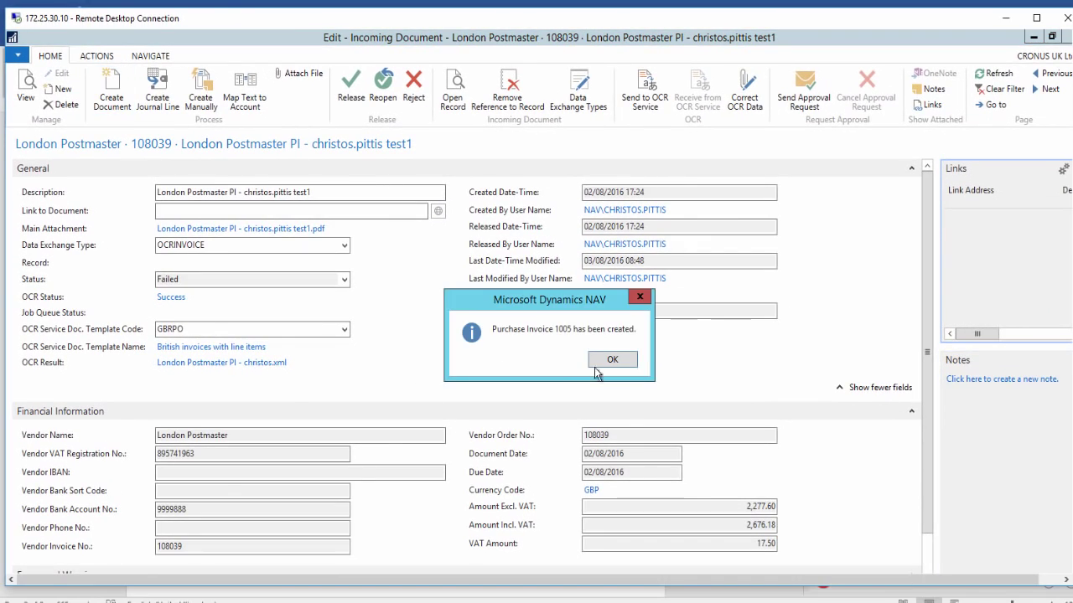
left_click(610, 358)
key("Escape")
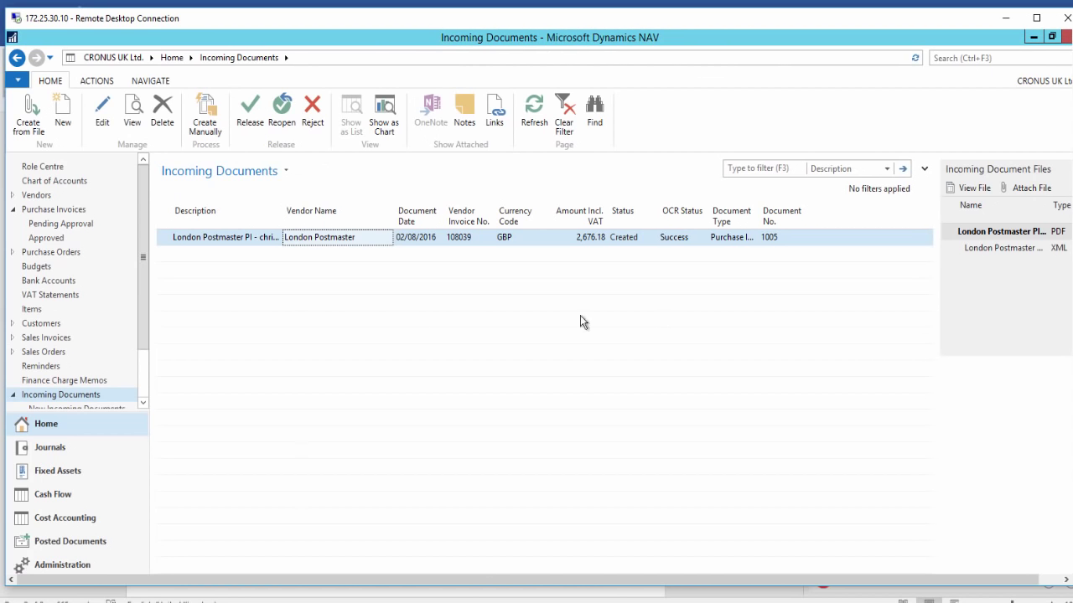
left_click(65, 208)
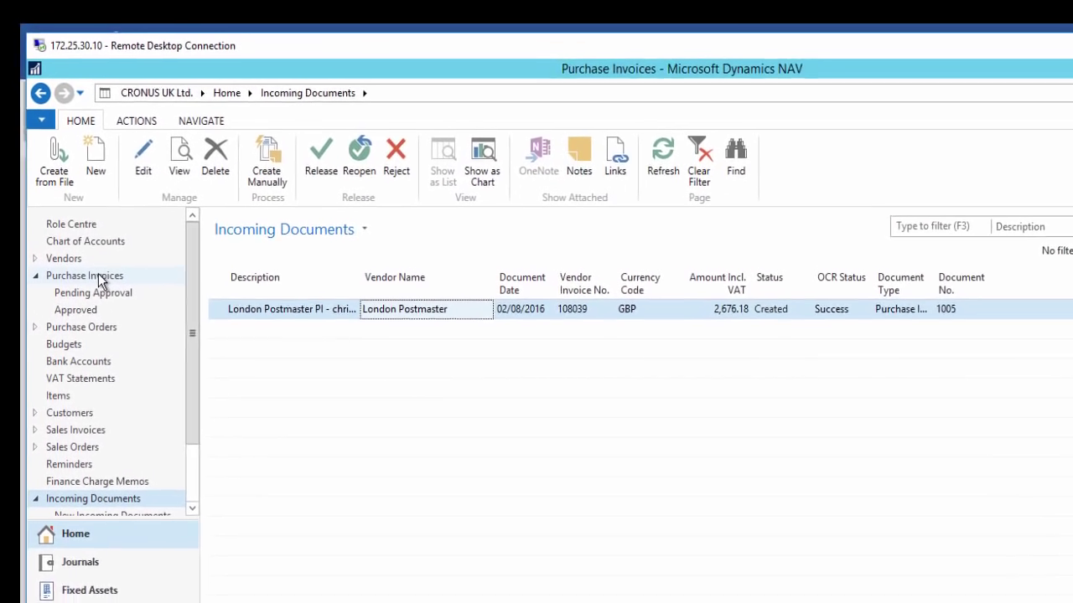